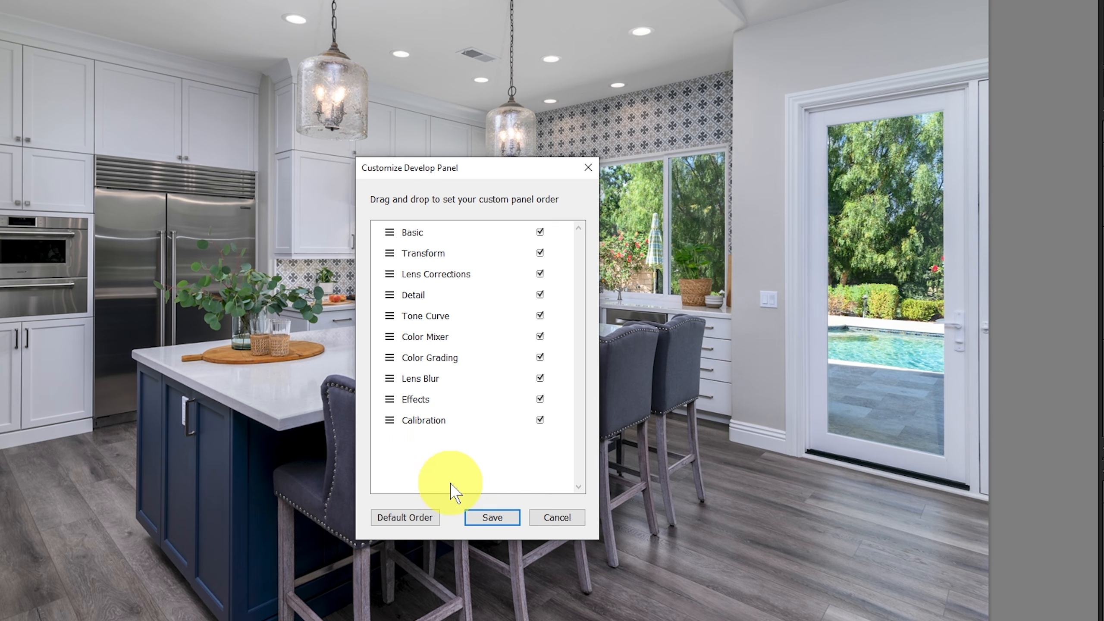
Restore the default order of the Develop panels, save it, and relaunch Lightroom.
left_click(401, 516)
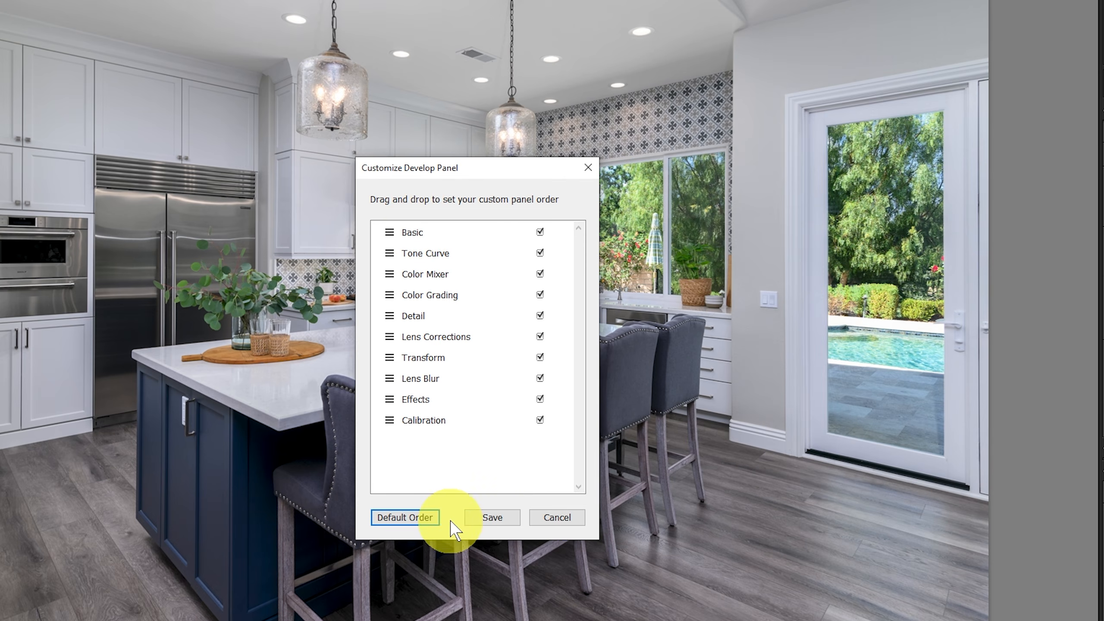
left_click(496, 516)
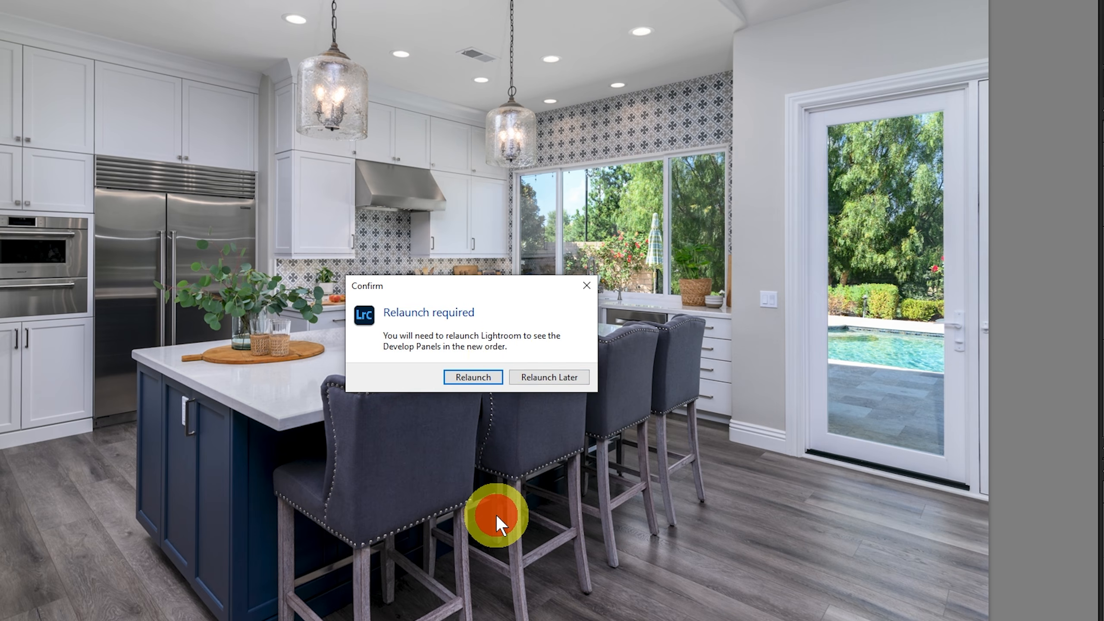
left_click(481, 376)
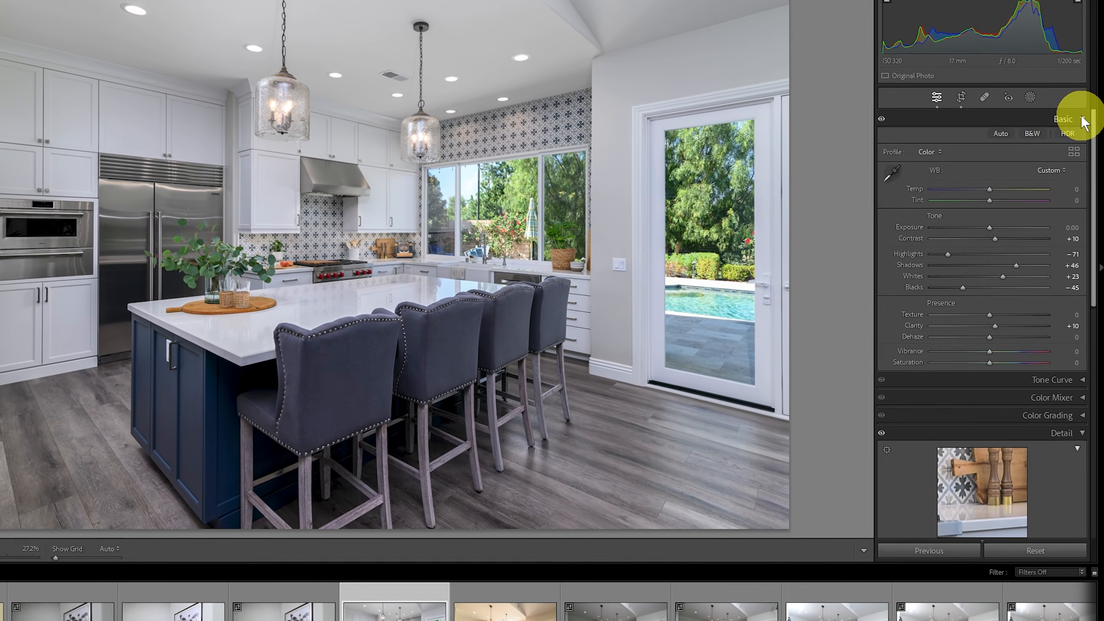
Collapse and reopen the Basic panel and look through the Develop panels in their default order.
left_click(1083, 119)
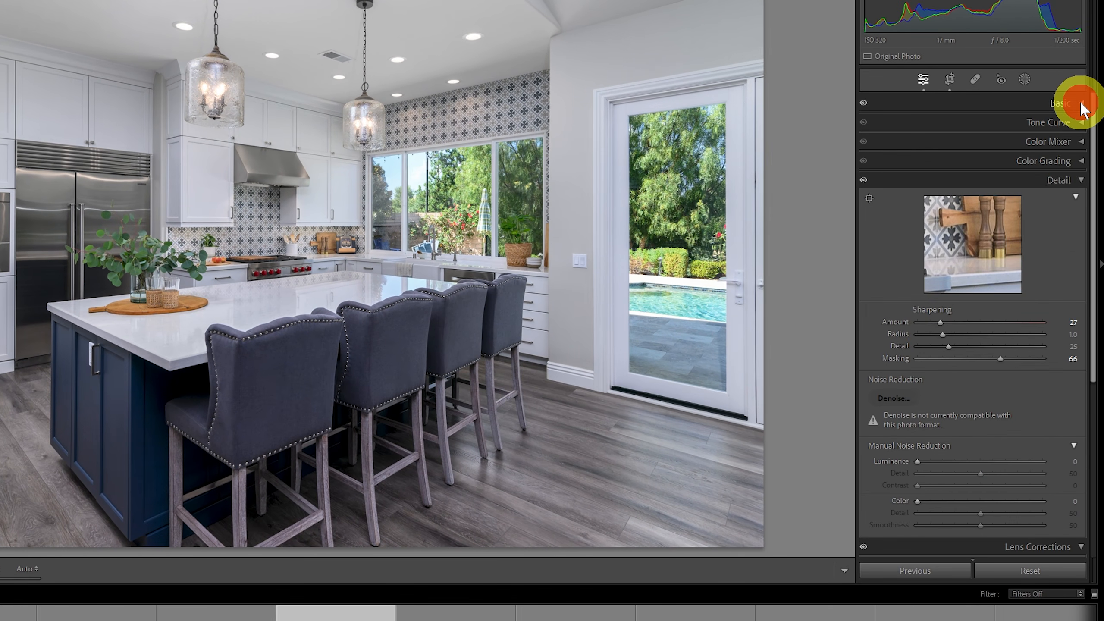
left_click(1079, 180)
left_click(1079, 179)
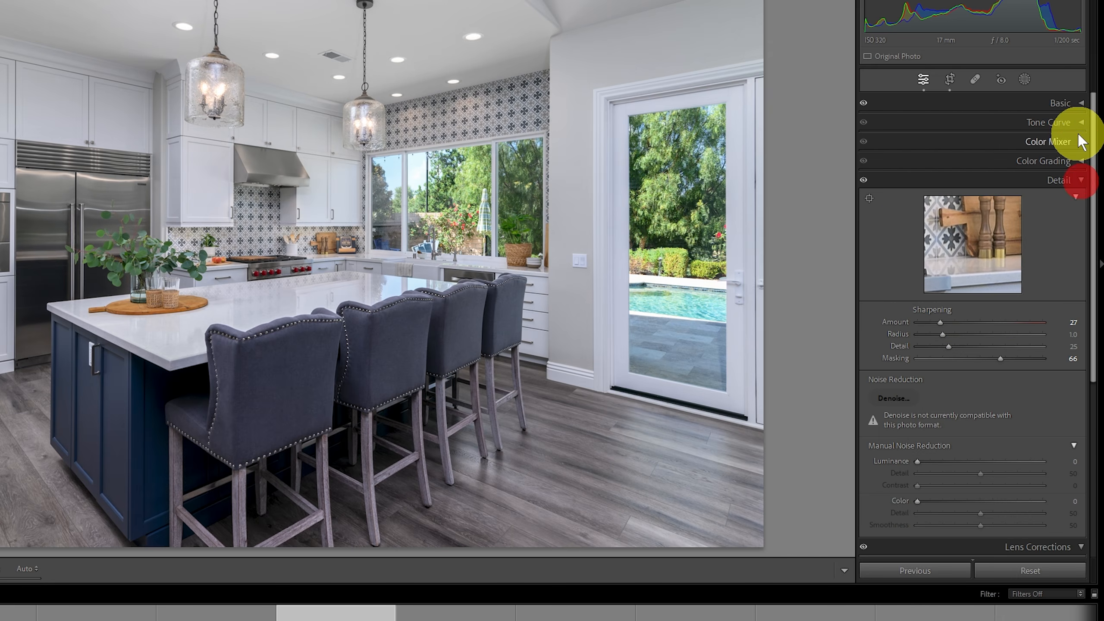
left_click(1079, 103)
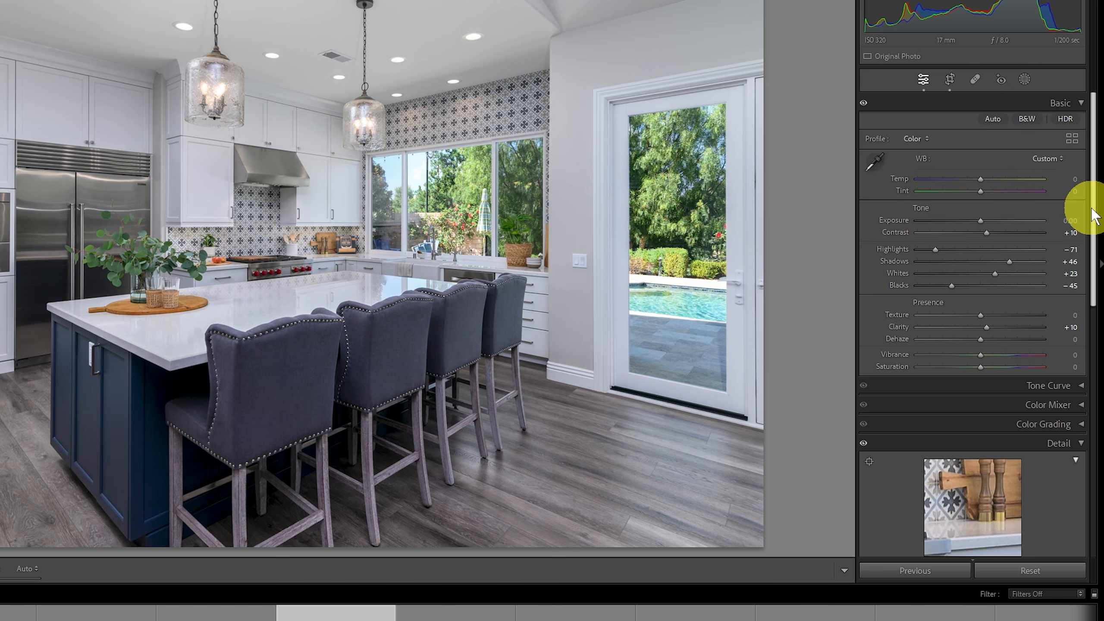
left_click_drag(1091, 209, 1090, 267)
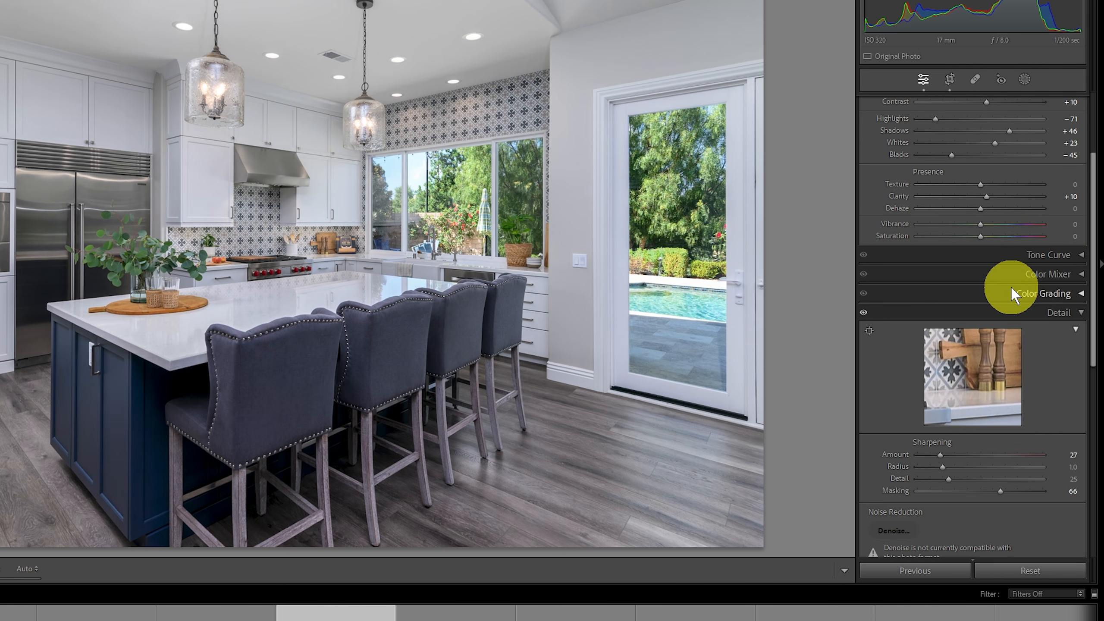
left_click_drag(1093, 275, 1095, 141)
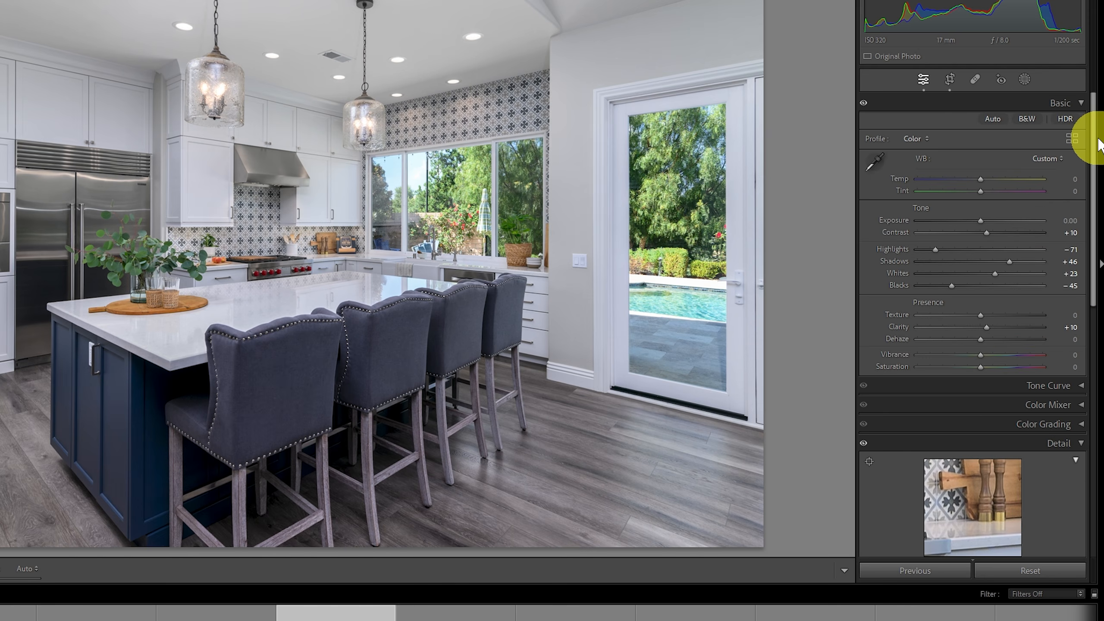
Collapse the Basic panel and open the Customize Develop Panel dialog.
right_click(902, 109)
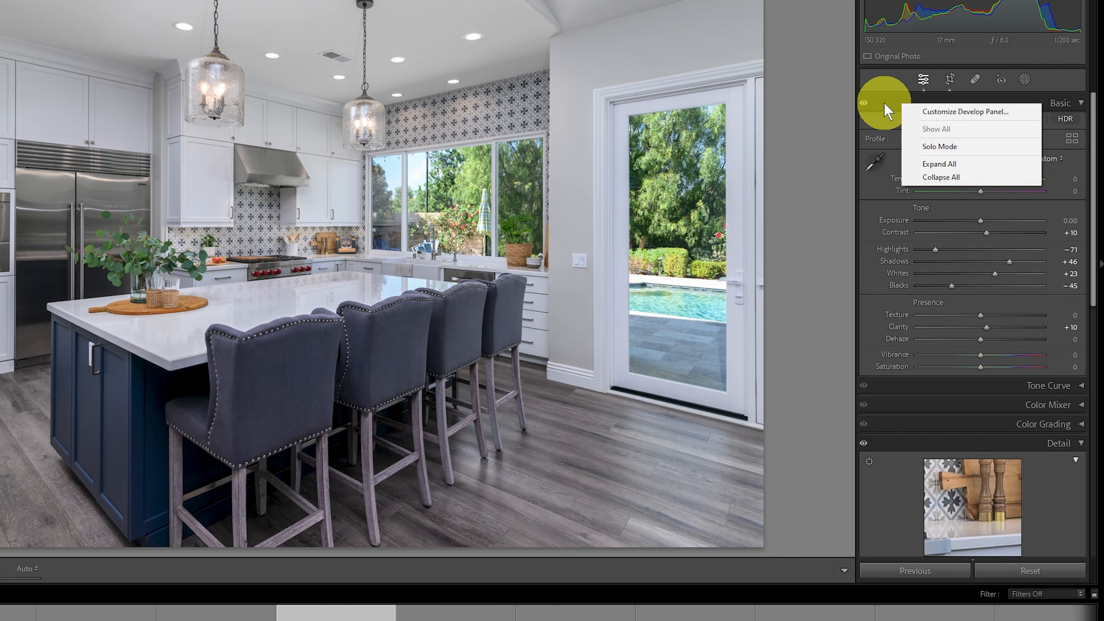
left_click(884, 103)
right_click(906, 109)
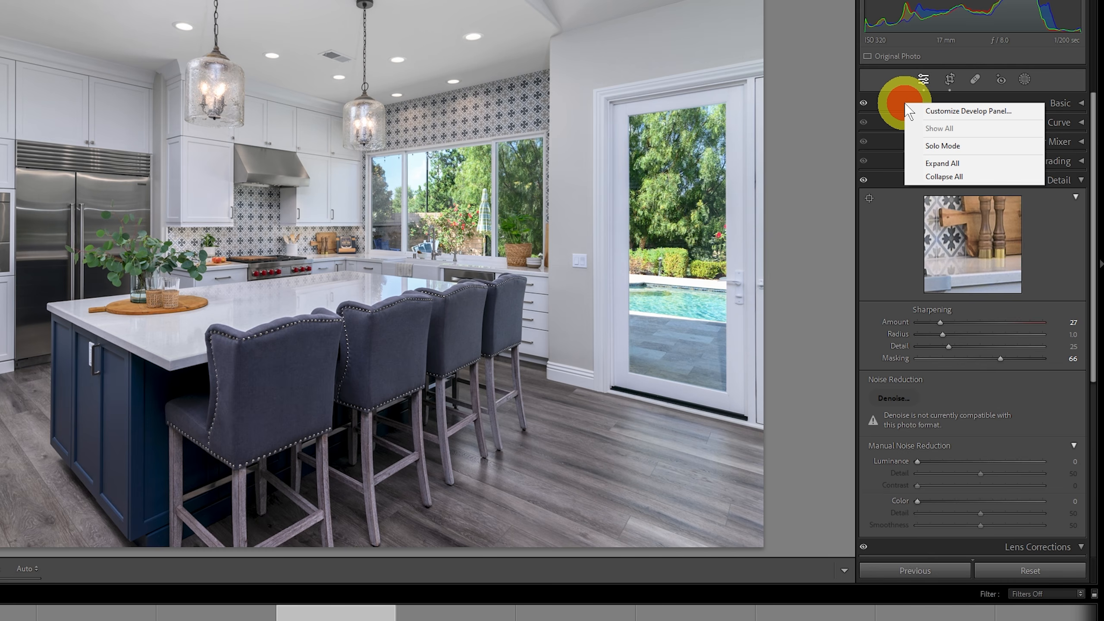
left_click(1079, 104)
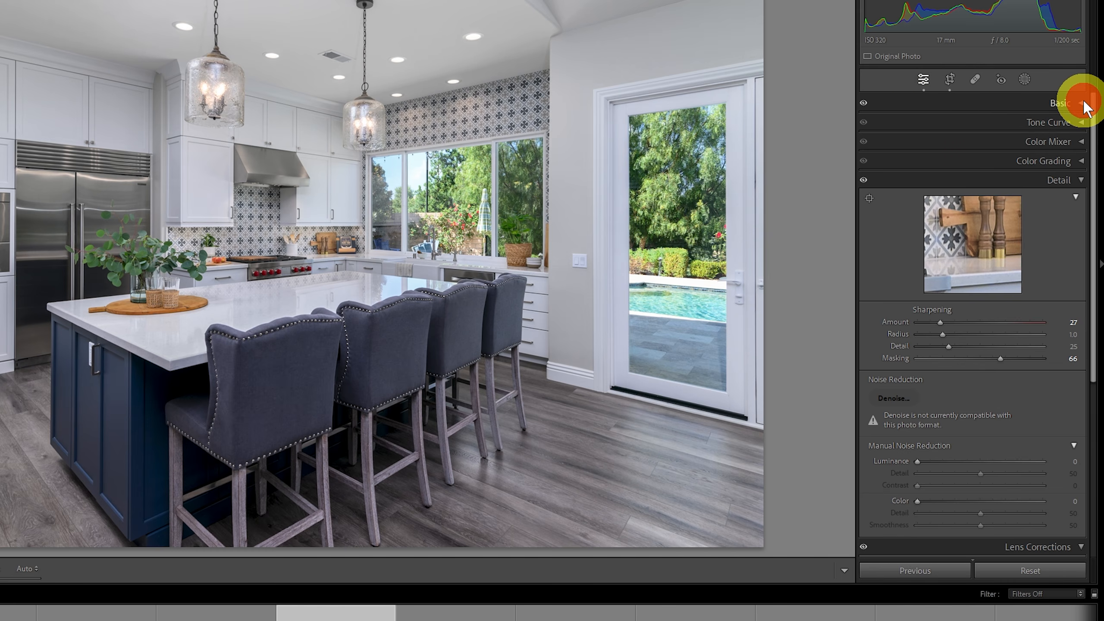
right_click(971, 104)
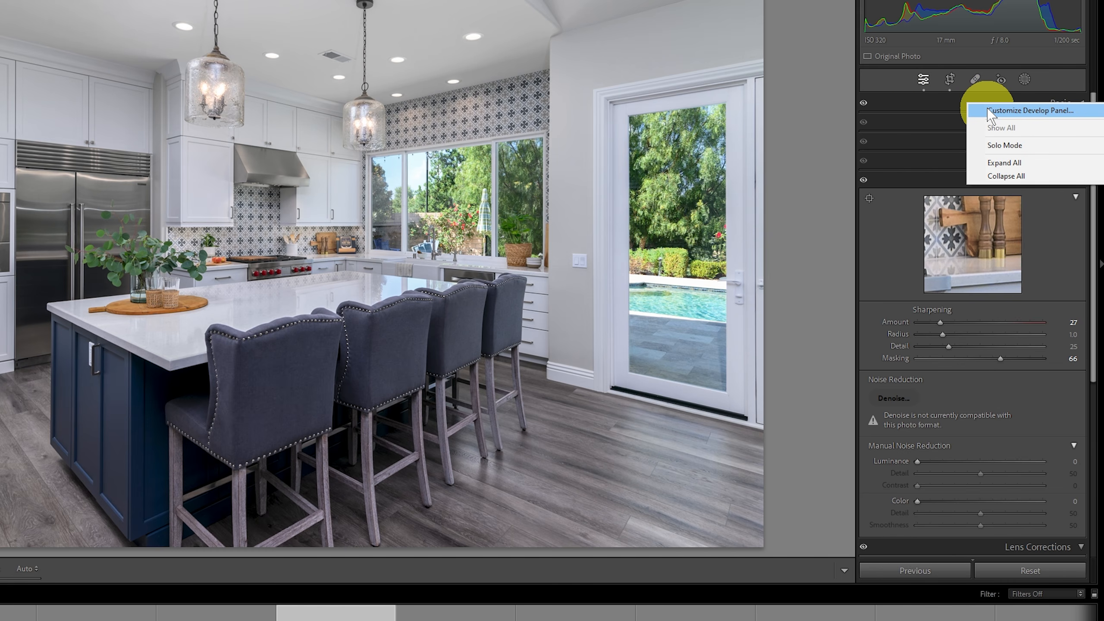
left_click(987, 110)
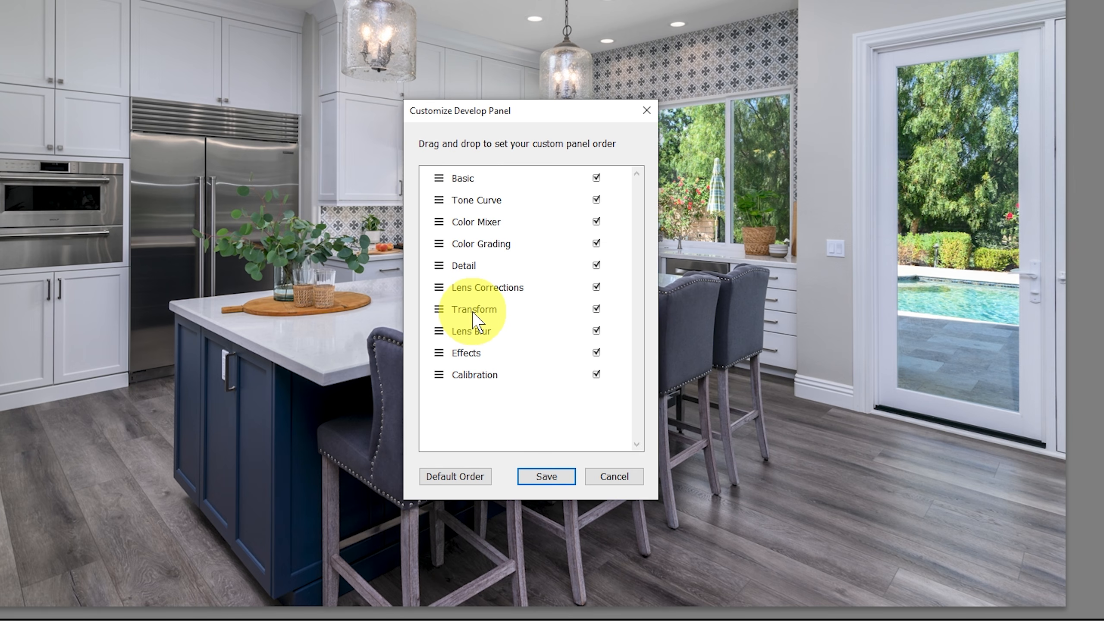
Move Transform, Lens Corrections and Detail directly below Basic in that order, save the custom order and relaunch Lightroom.
left_click(487, 310)
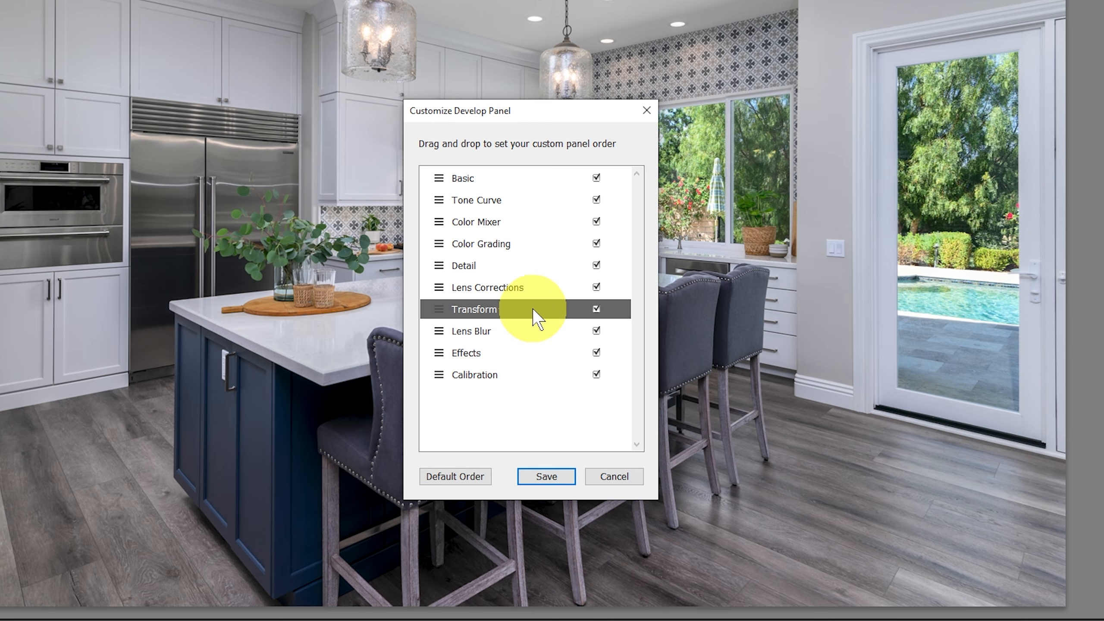
left_click_drag(533, 310, 521, 197)
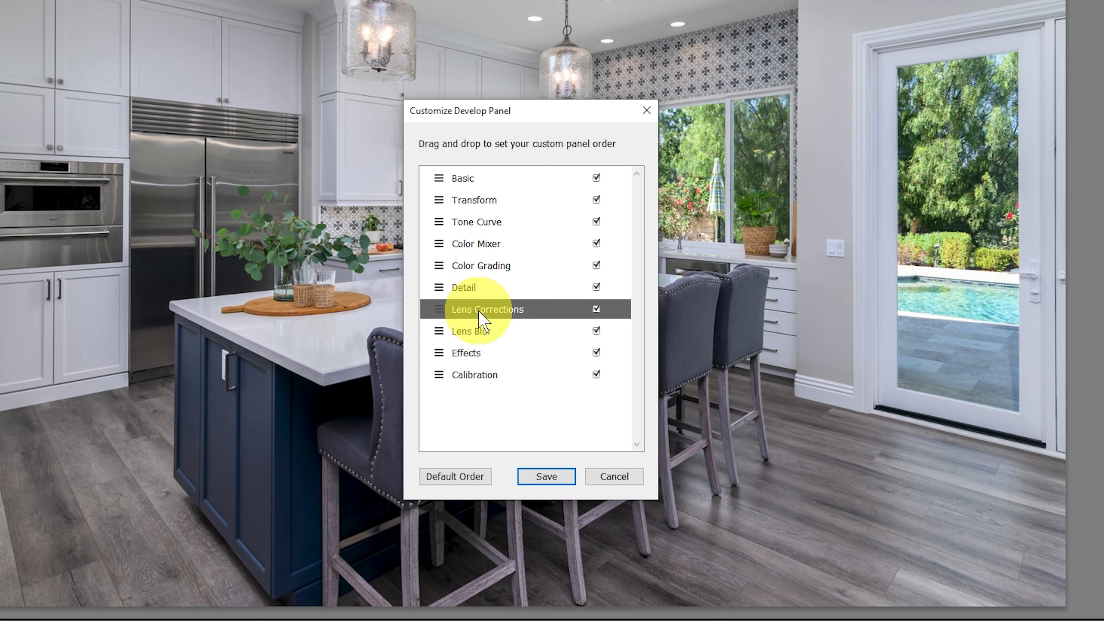
left_click_drag(488, 308, 484, 216)
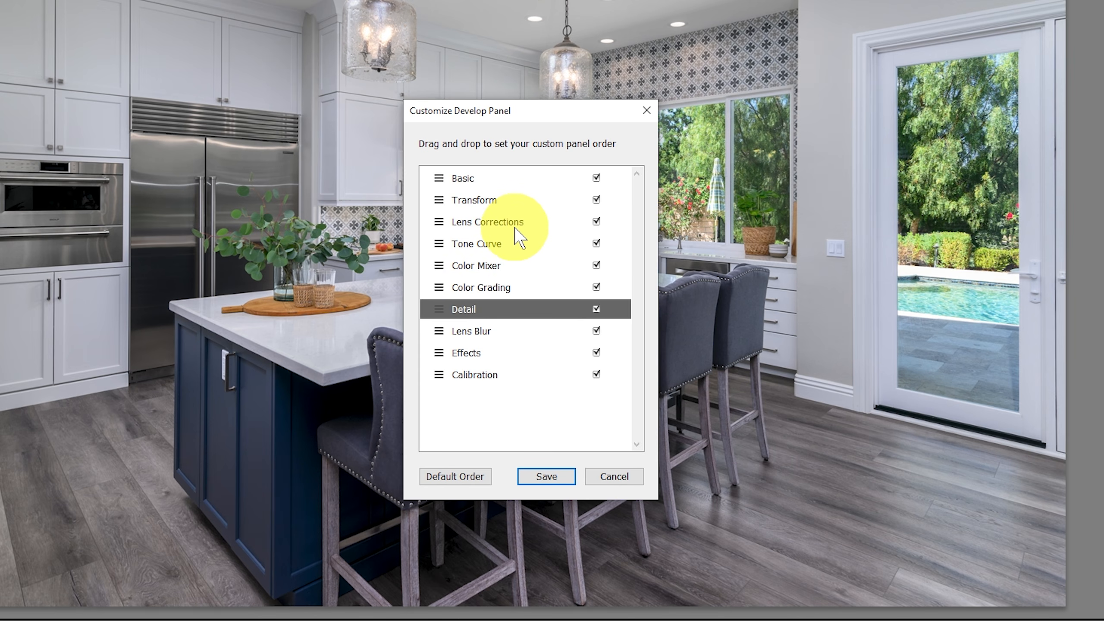
left_click_drag(491, 310, 472, 233)
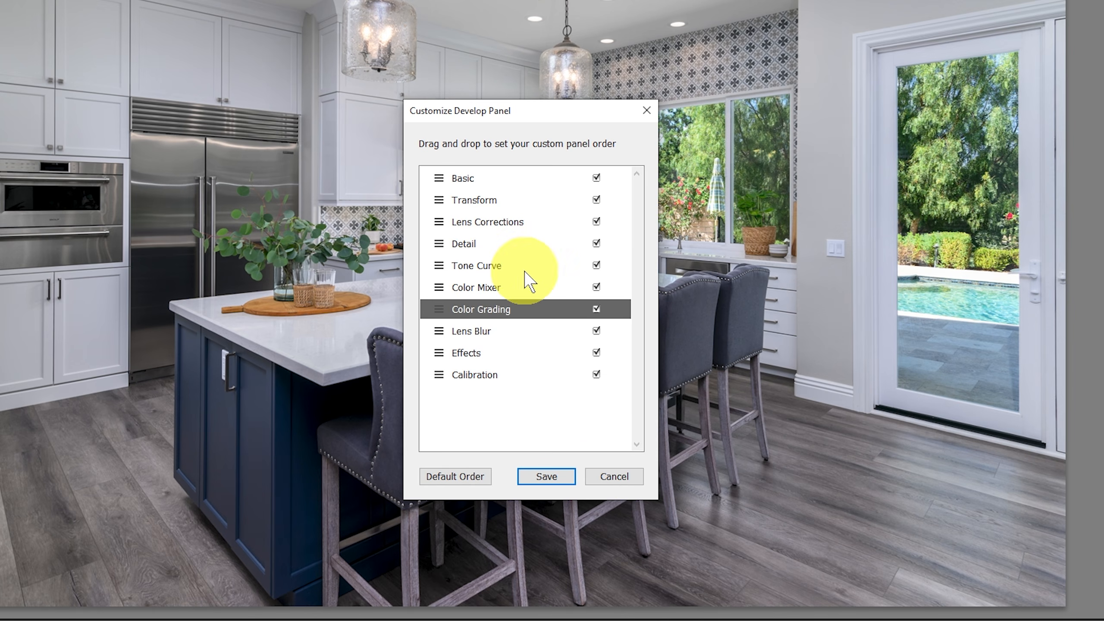
left_click(546, 476)
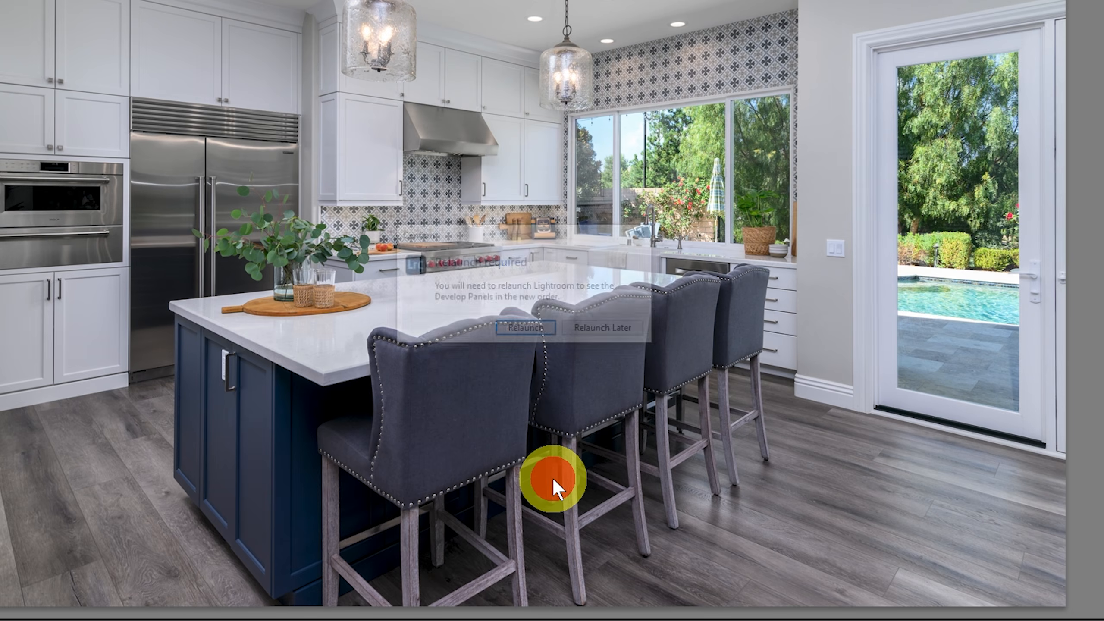
left_click(530, 333)
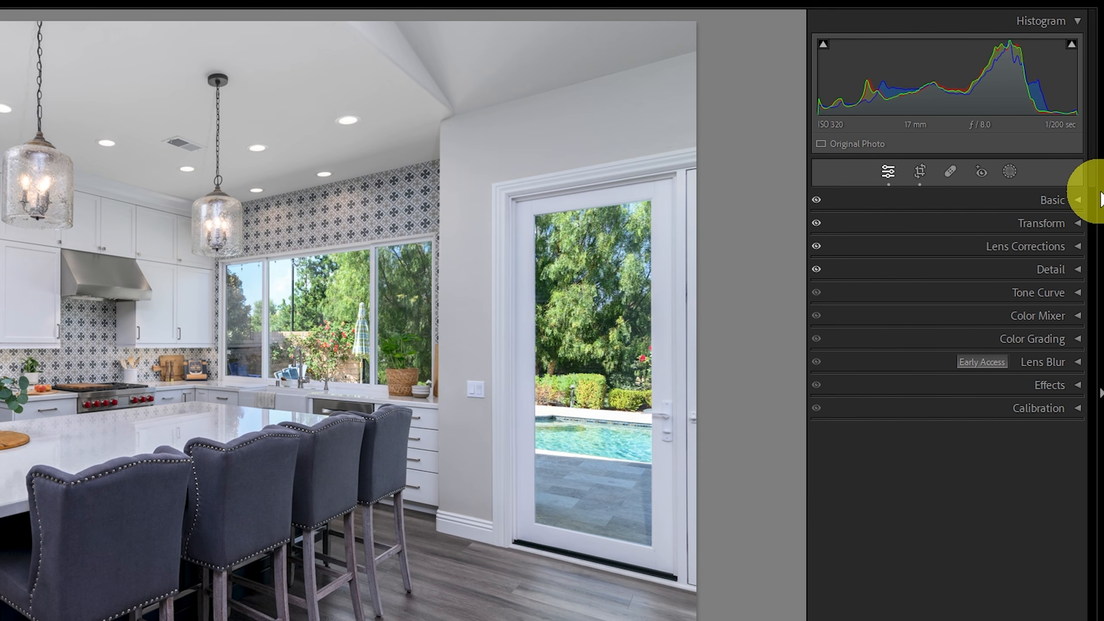
Expand the Basic and Transform panels, and toggle the Basic panel closed and open again.
left_click(1082, 203)
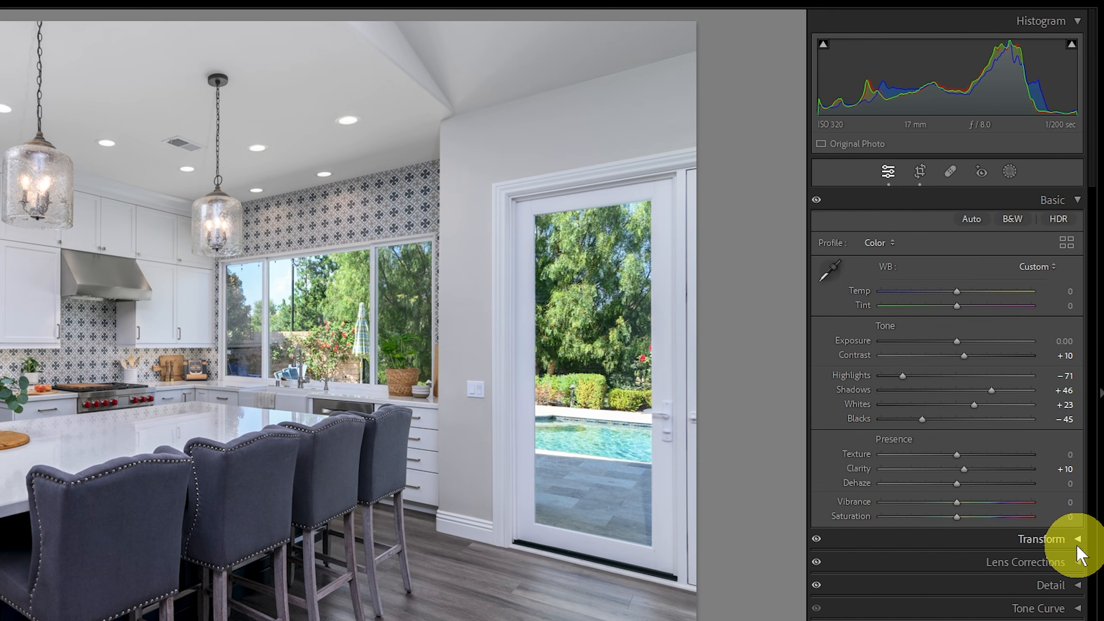
left_click(1077, 530)
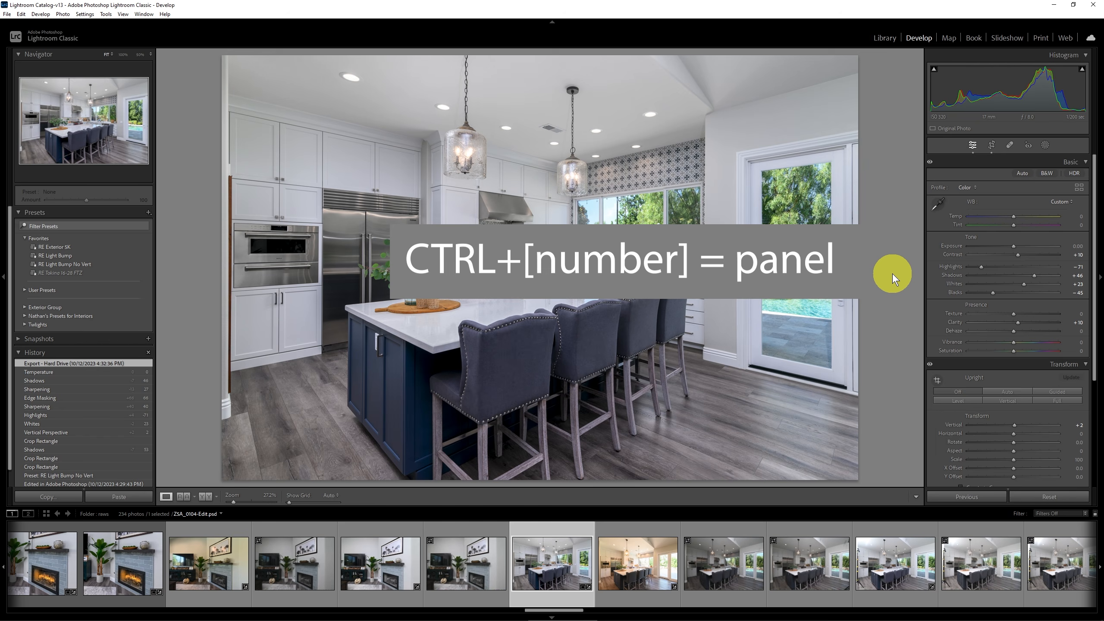
key("ctrl+1")
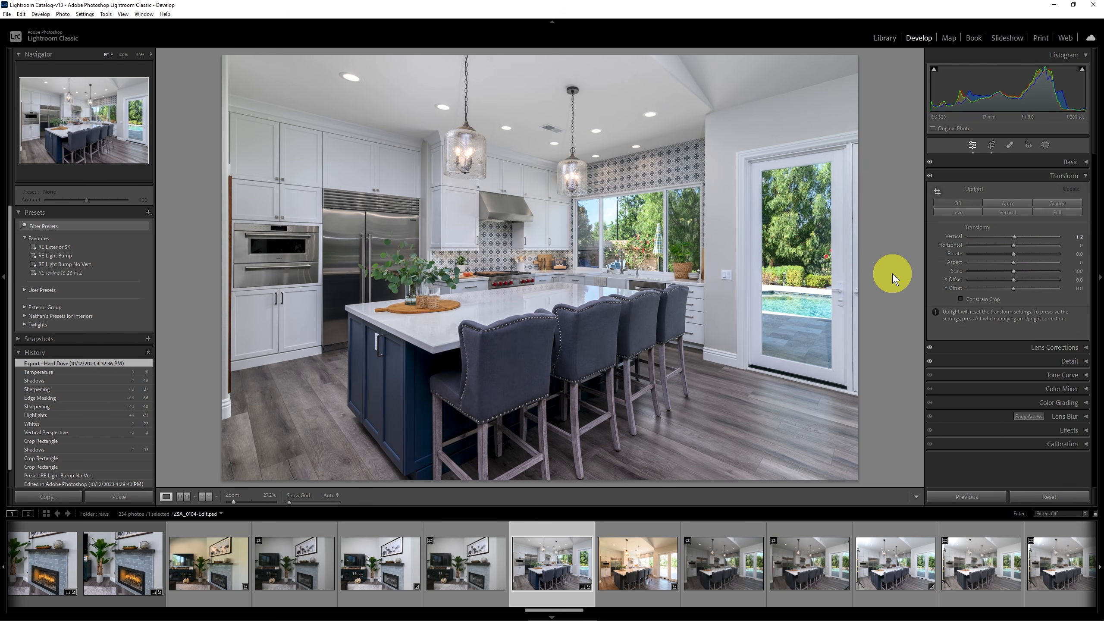
key("ctrl+1")
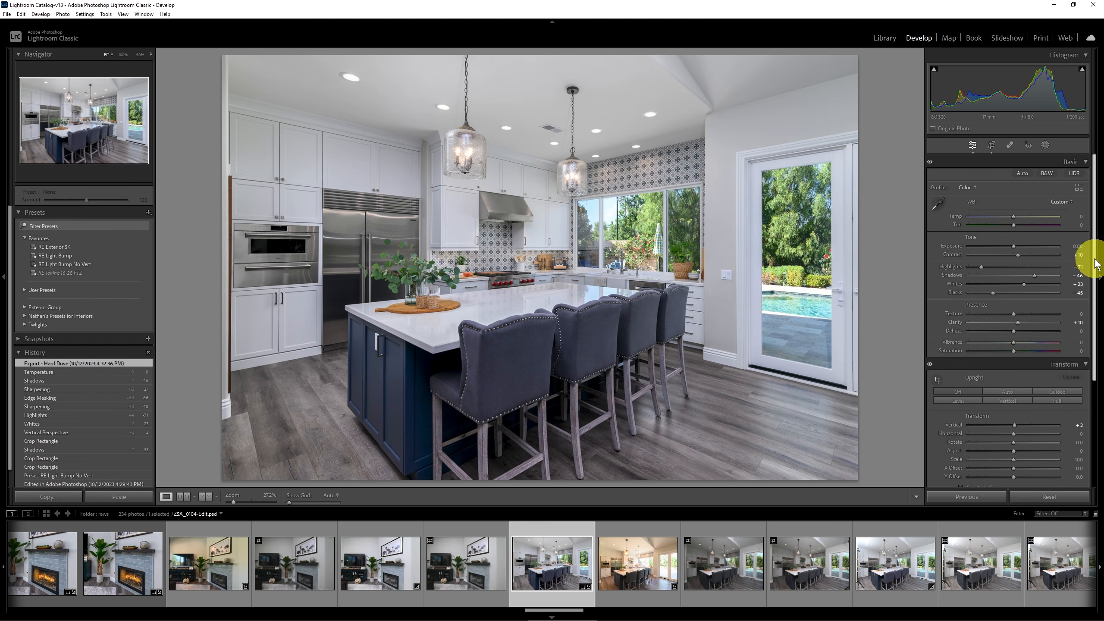
Look over the Basic and Transform panels and expand the Lens Corrections panel.
left_click_drag(1093, 257, 1099, 352)
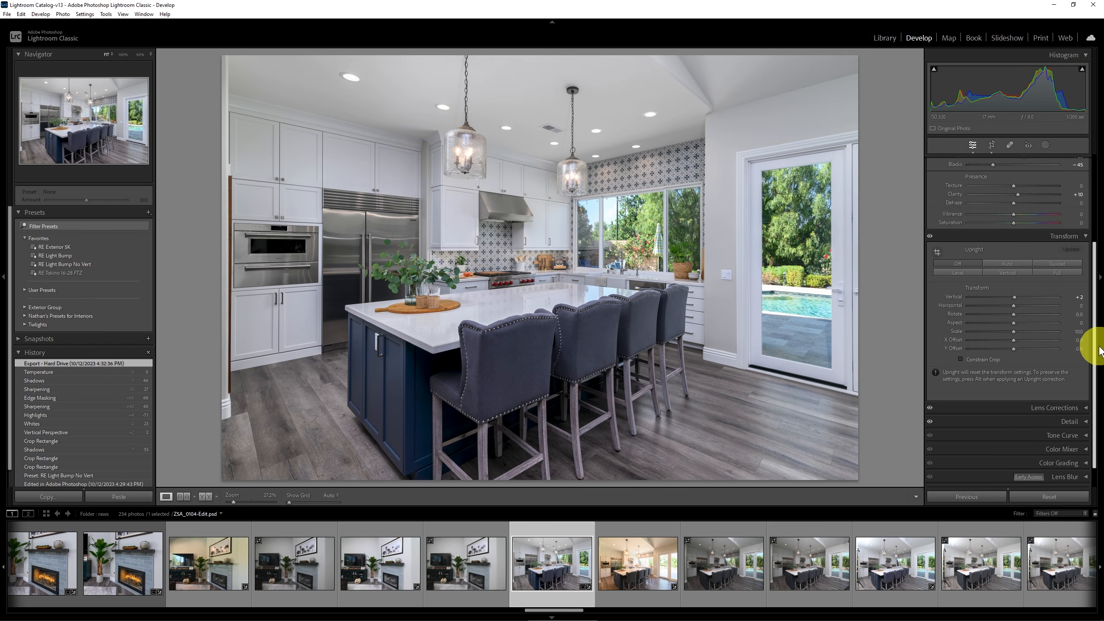
left_click(1093, 408)
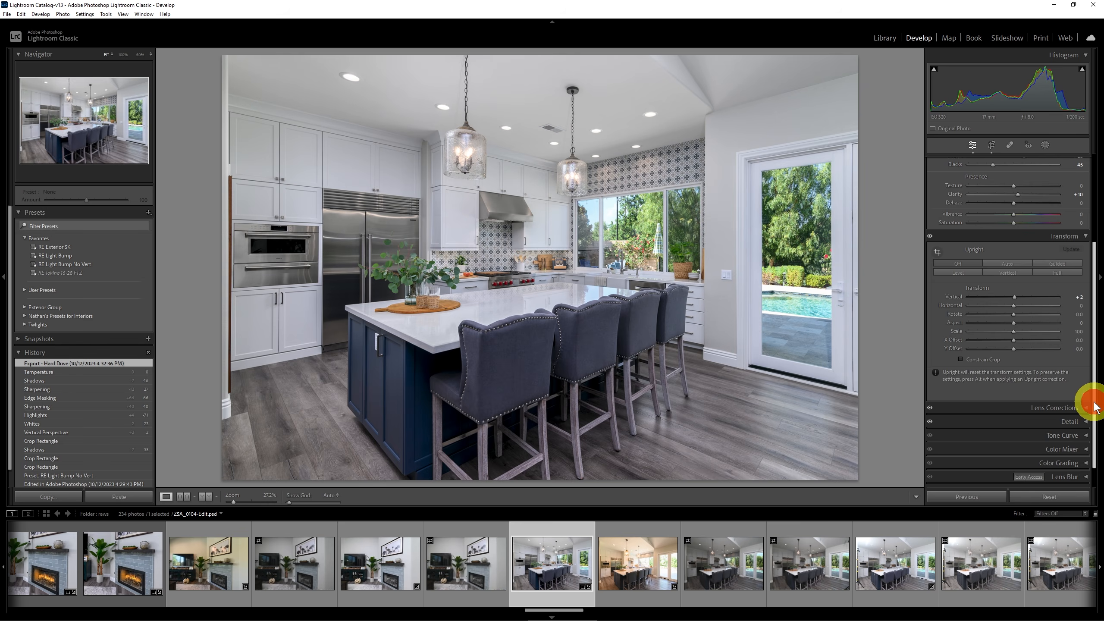
left_click_drag(1094, 408, 1087, 313)
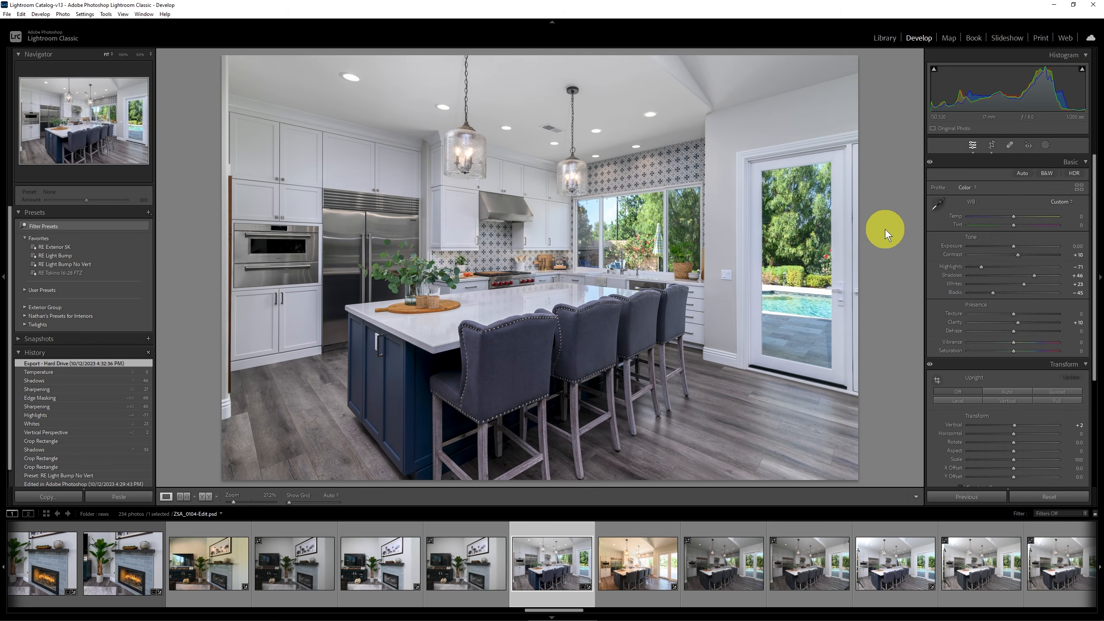
key("ctrl+3")
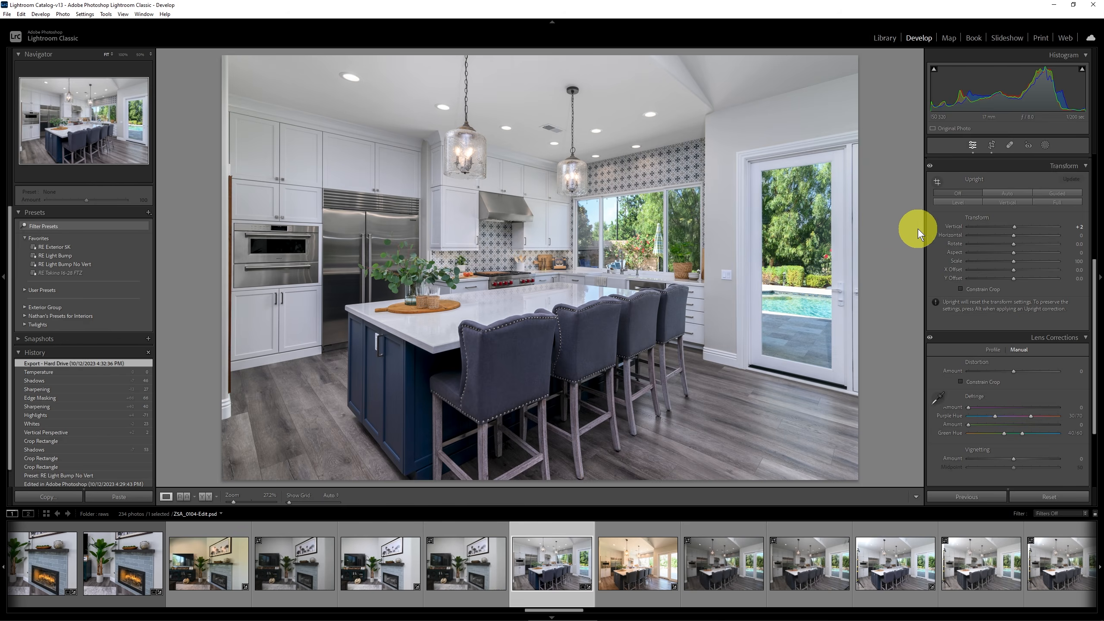
mouse_move(1020, 229)
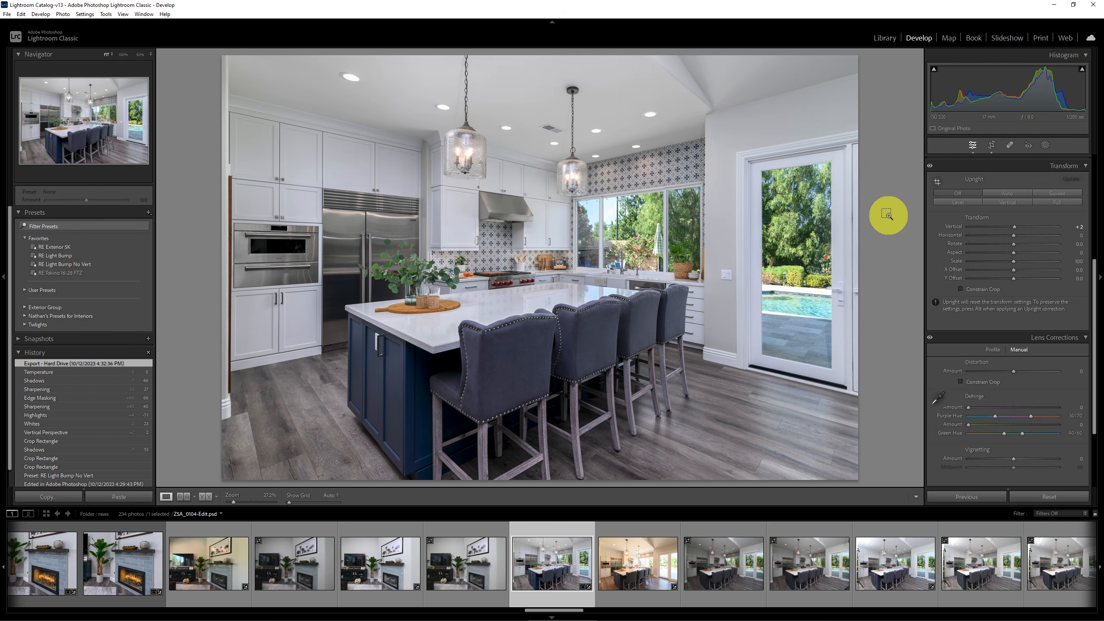
scroll(888, 216, "up", 5)
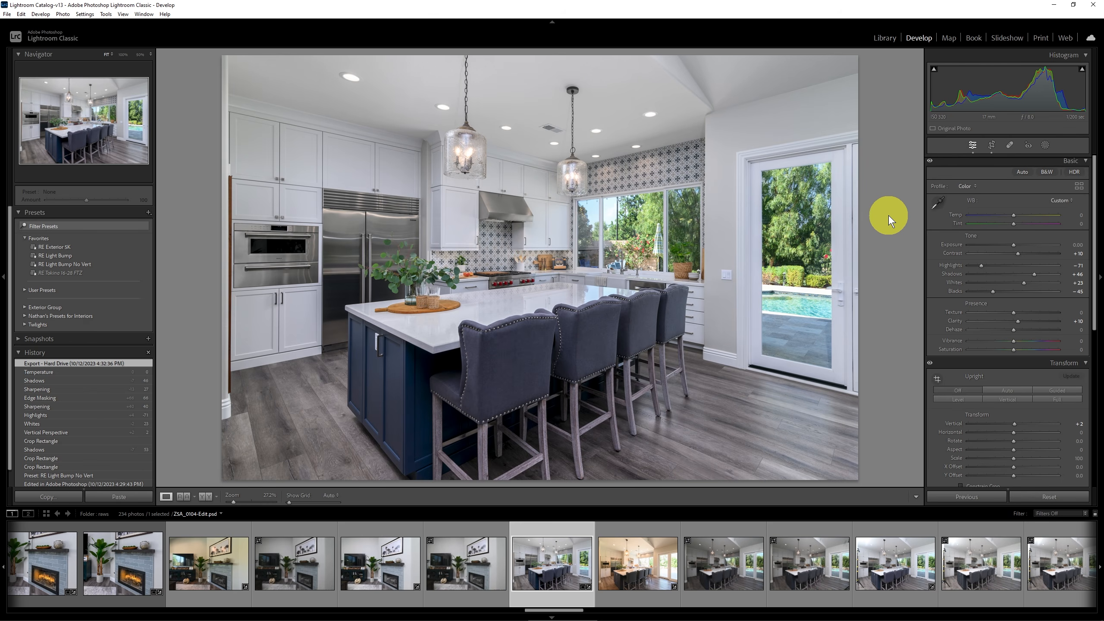
Collapse the Transform panel and expand it again.
key("ctrl+7")
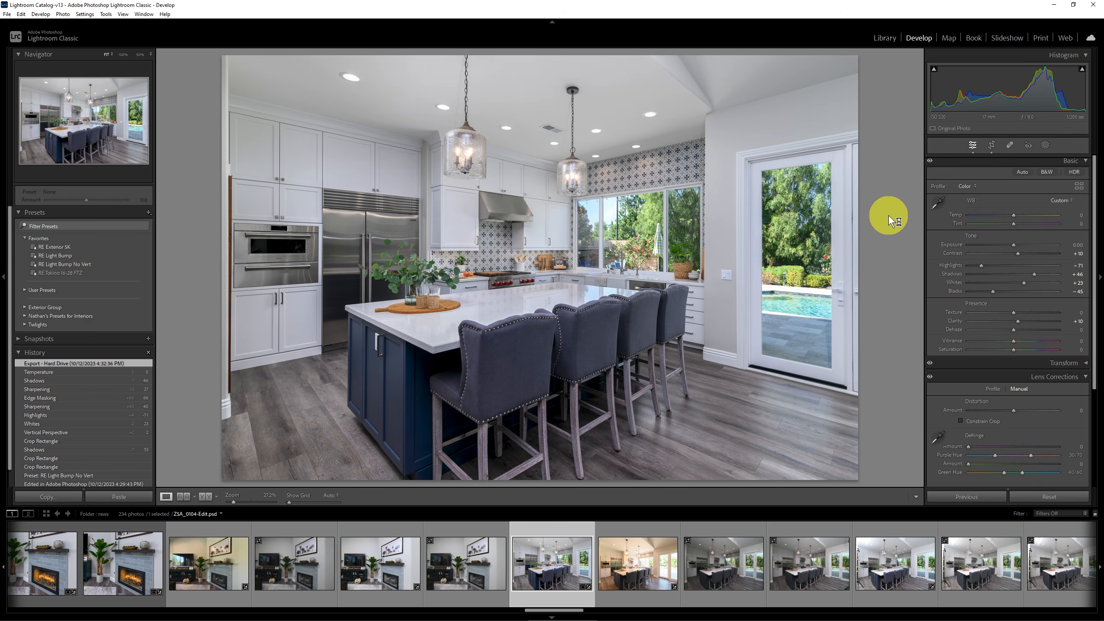
key("ctrl+7")
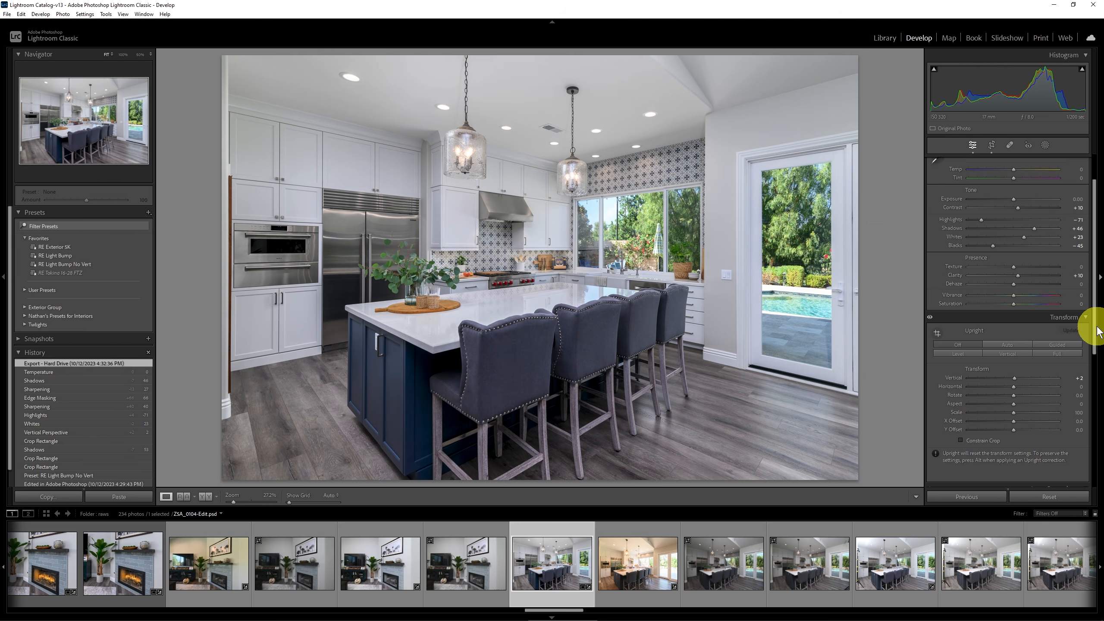
left_click_drag(1094, 324, 1095, 289)
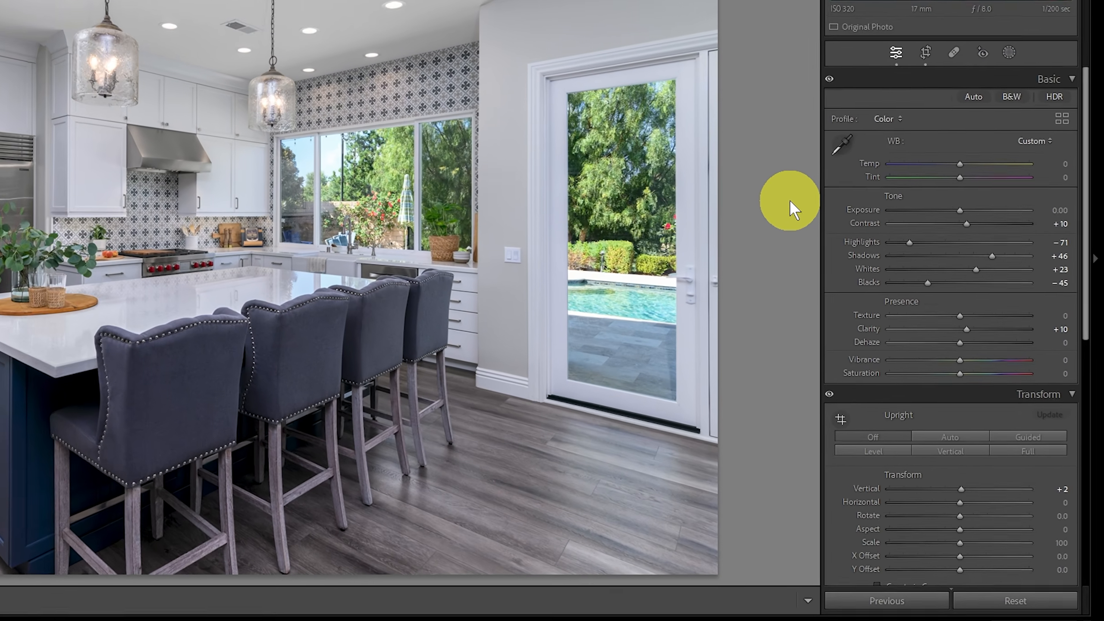
Step the active adjustment through the Basic panel's sliders, past Exposure, to Shadows.
key("period")
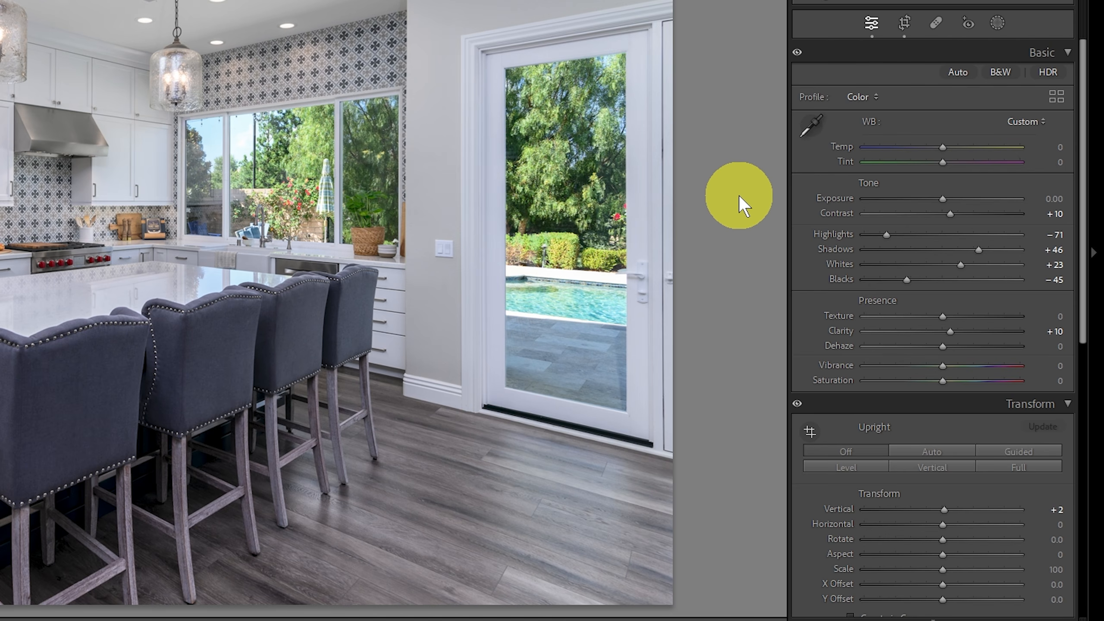
key("comma")
key("period")
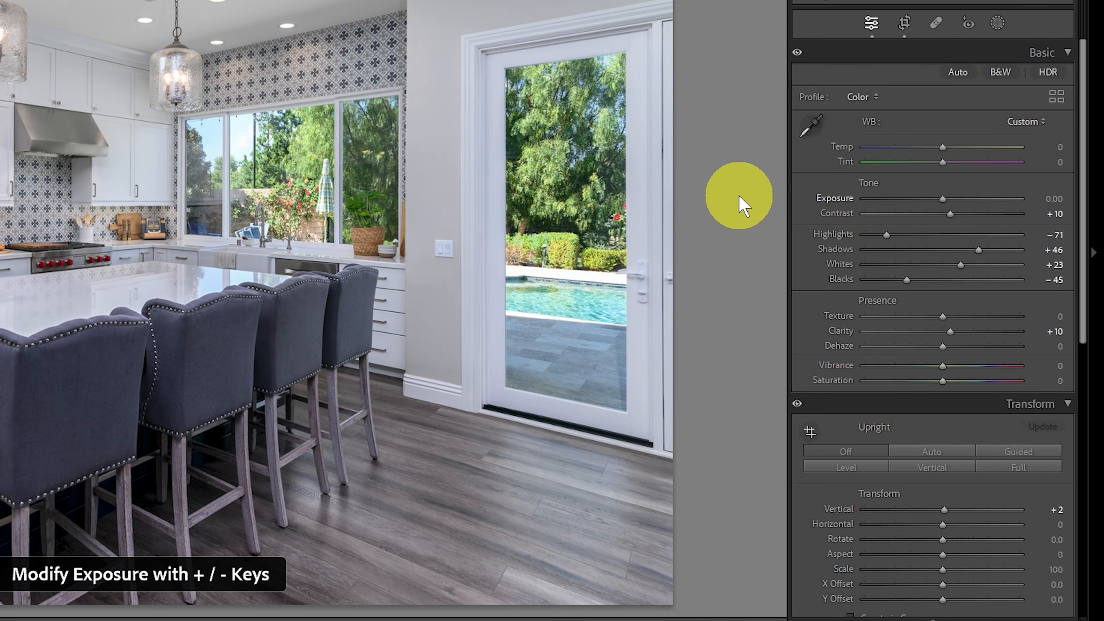
key("period")
Step the active adjustment forward through the Basic panel's sliders from Shadows to Clarity.
key("period")
key("period")
key("period")
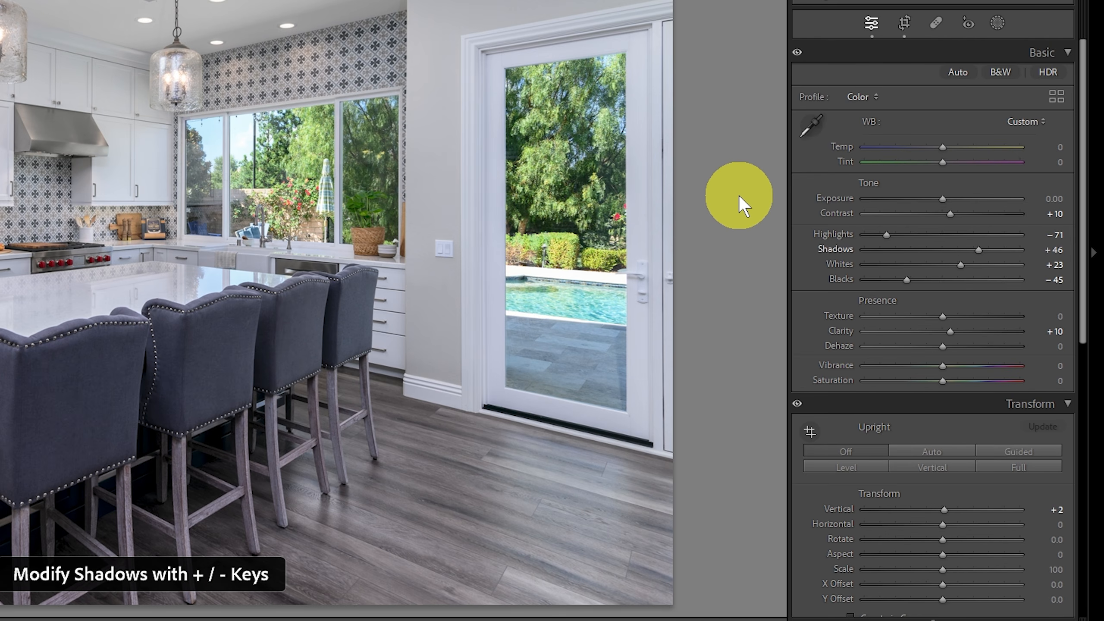
key("period")
key("period")
key("period")
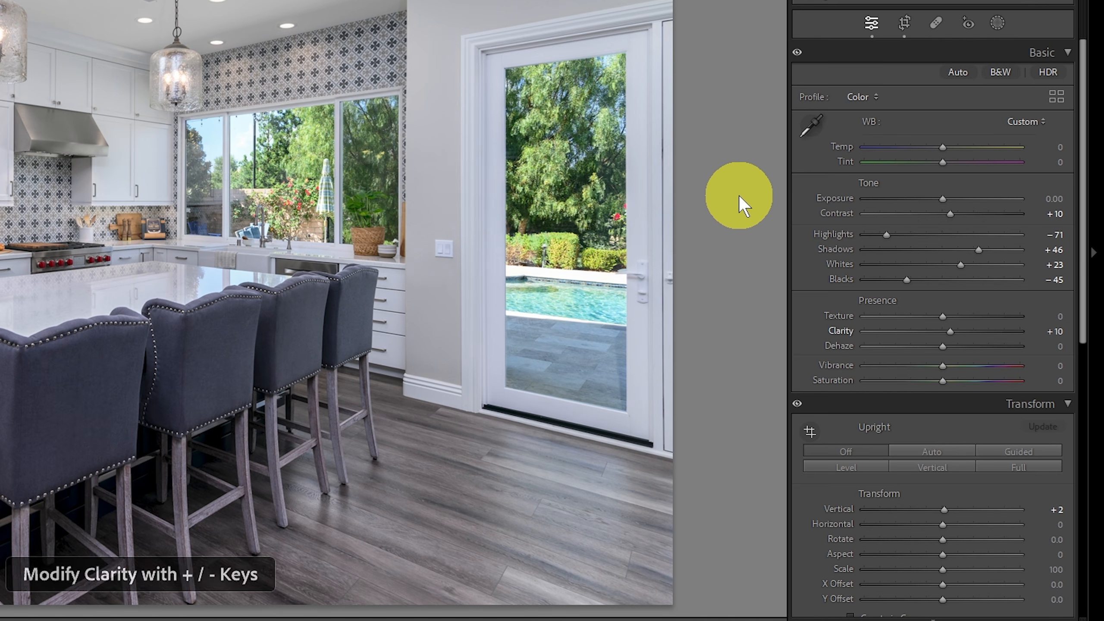
Step the active adjustment back through the Basic panel's sliders, past Blacks and Shadows, to Exposure.
key("comma")
key("comma")
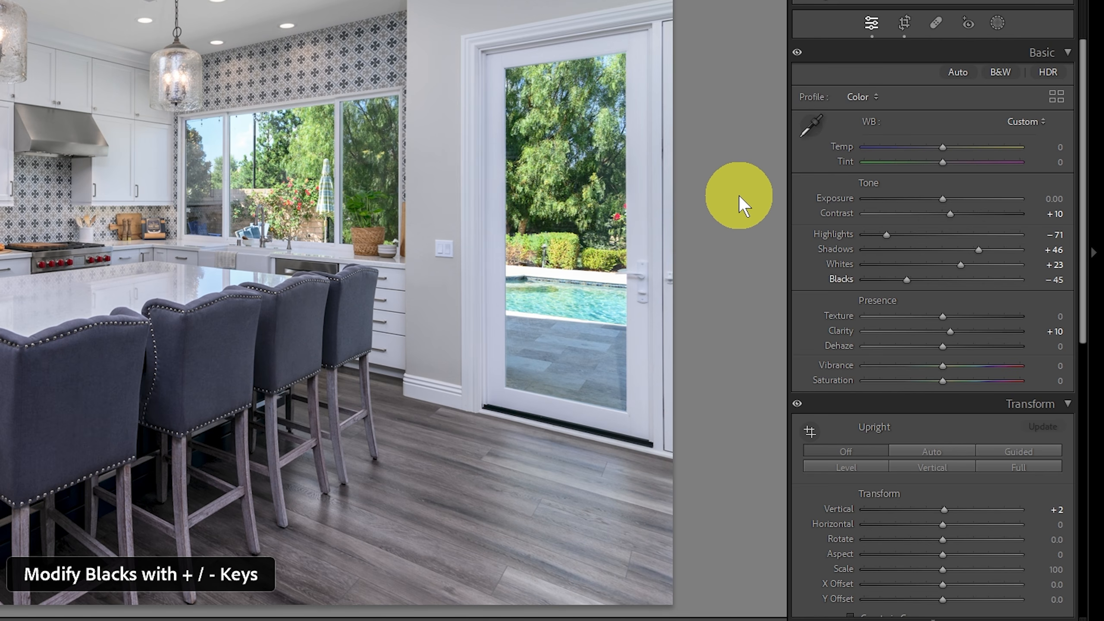
key("comma")
key("comma")
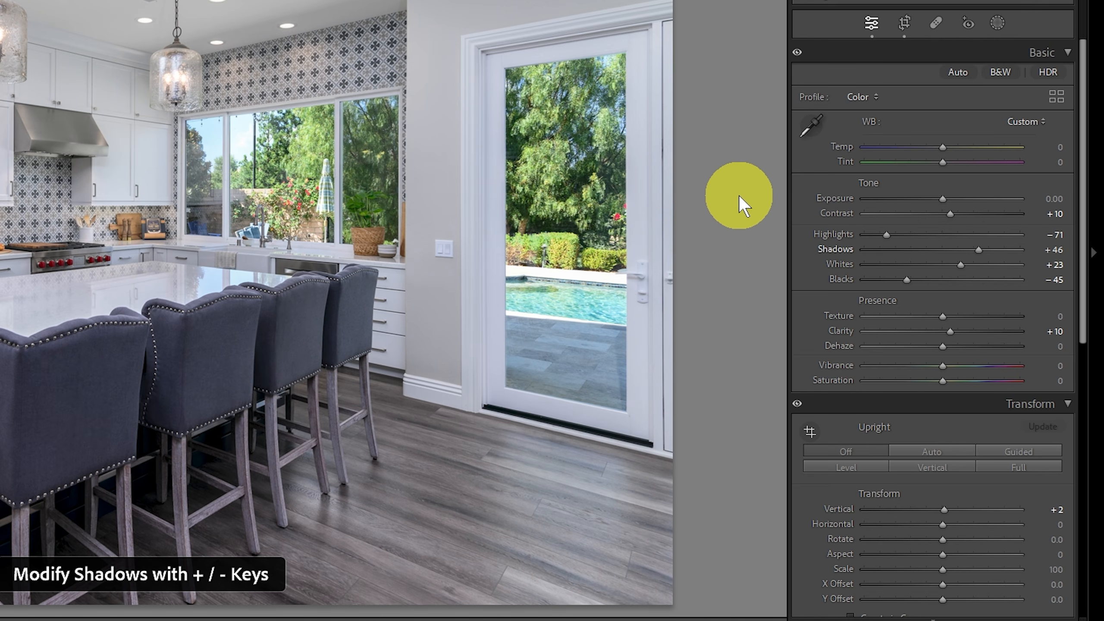
key("comma")
key("comma")
key("comma")
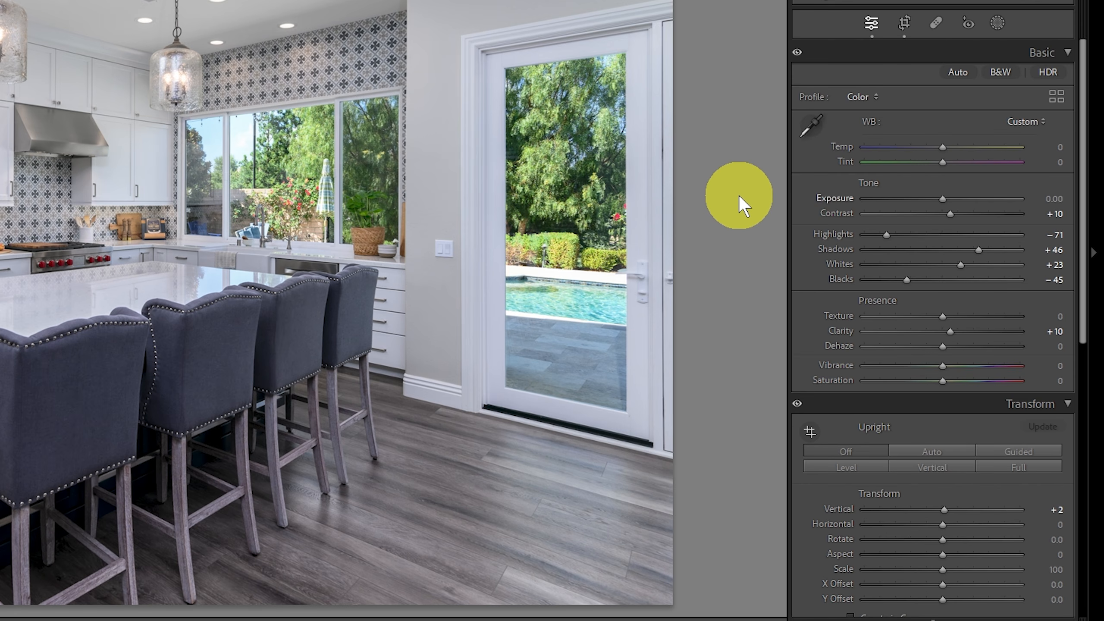
Raise and lower the photo's Exposure in small increments, reaching +0.40, and return it to 0.00.
key("plus")
key("plus")
key("plus")
key("plus")
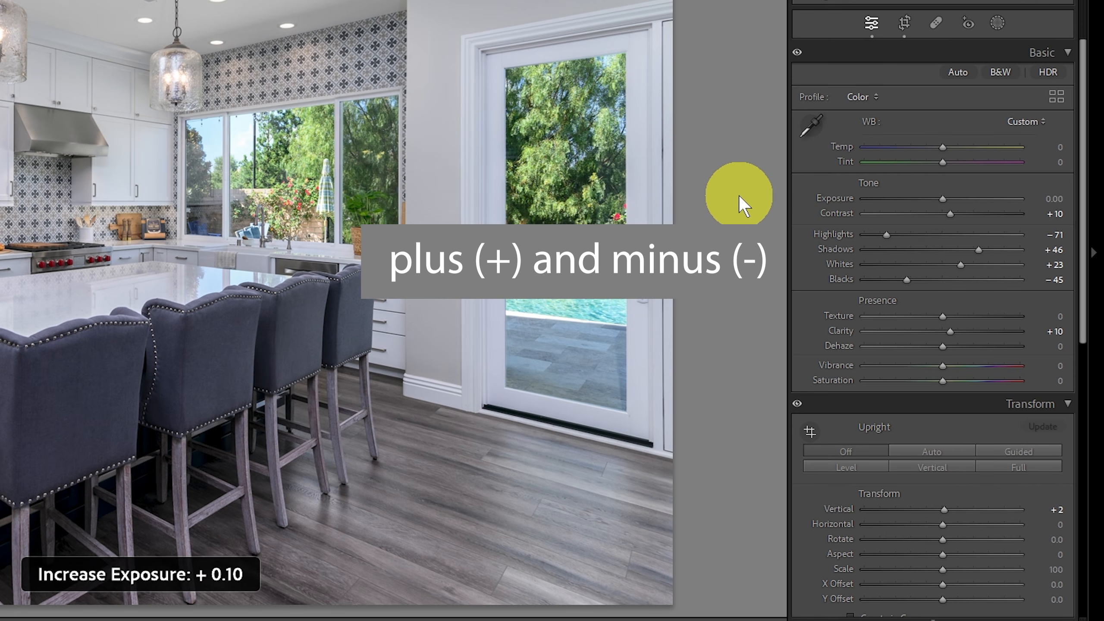
key("minus")
key("minus")
key("minus")
key("minus")
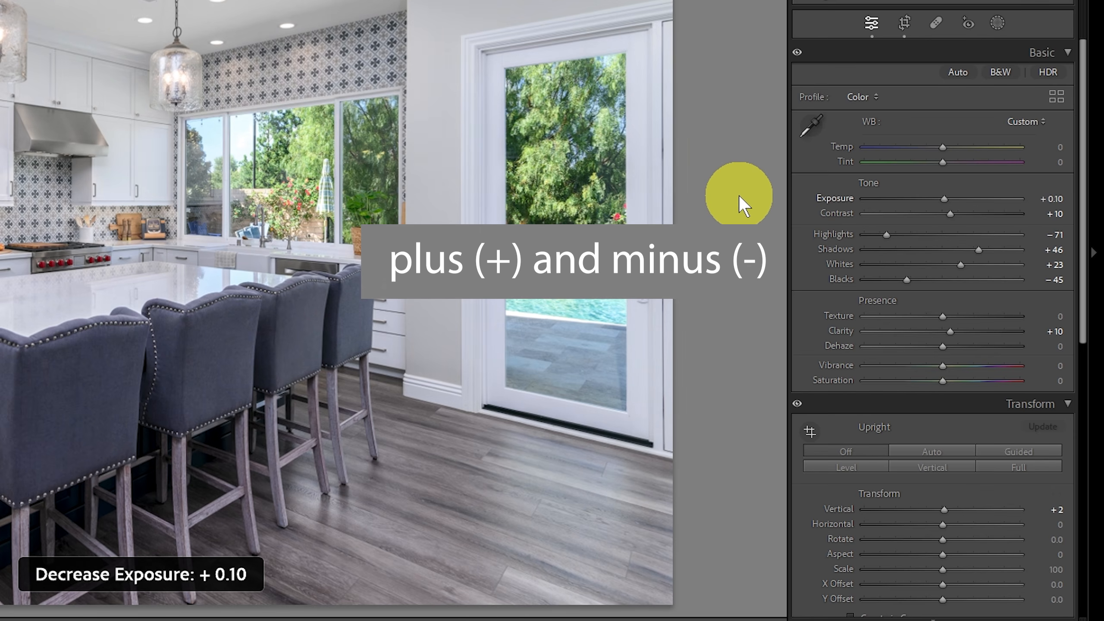
key("plus")
key("plus")
key("plus")
key("plus")
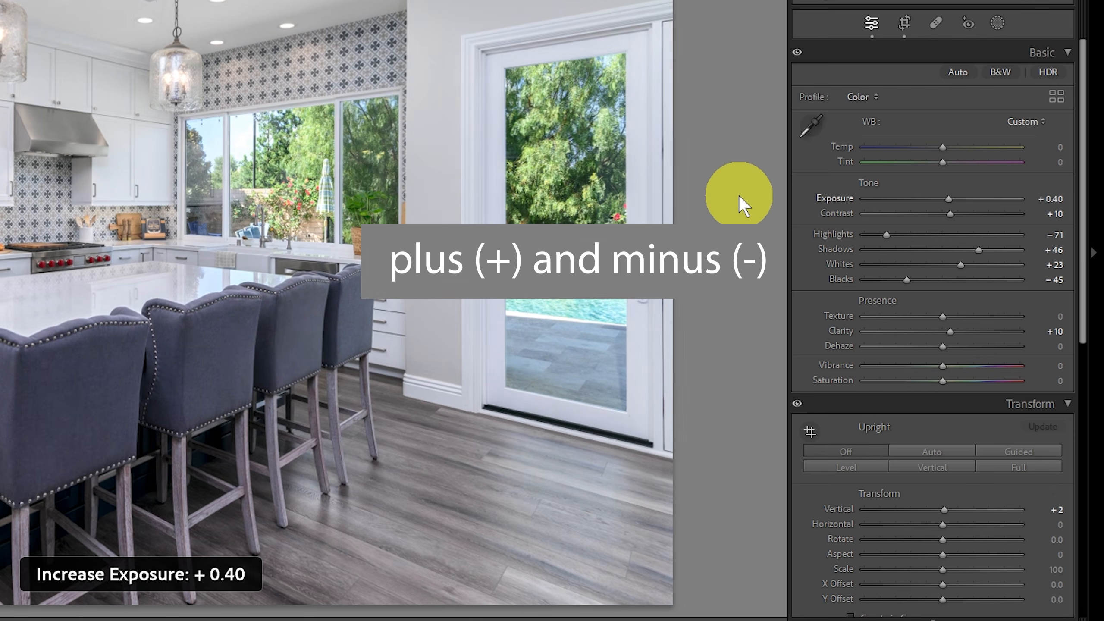
key("minus")
key("minus")
key("minus")
key("minus")
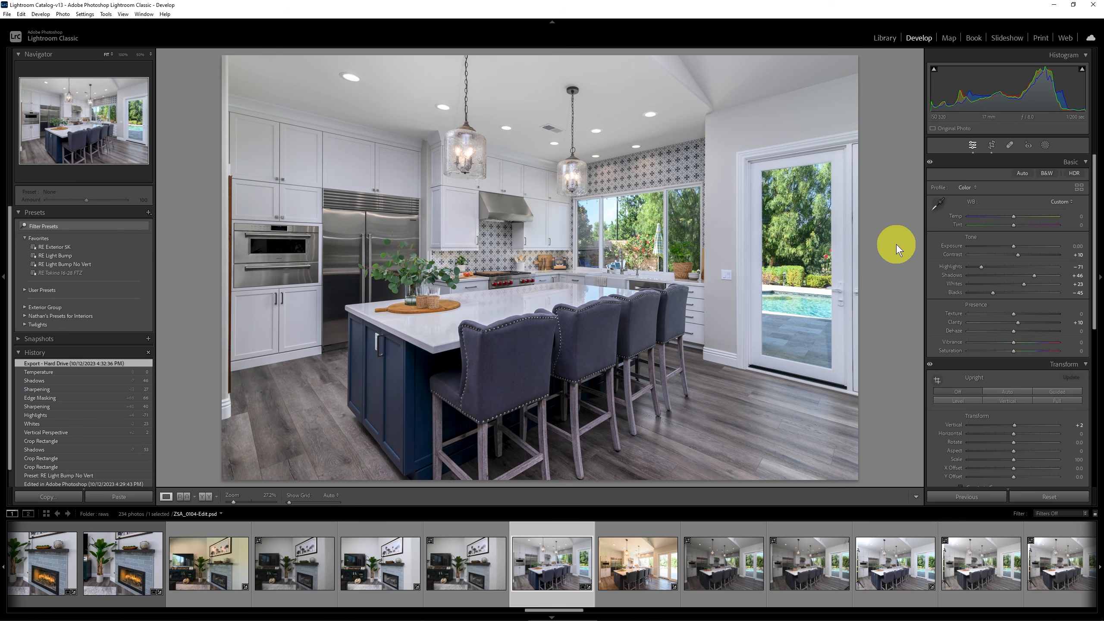
Make Highlights the active adjustment, lower it to -76 and raise it to -66.
key("period")
key("period")
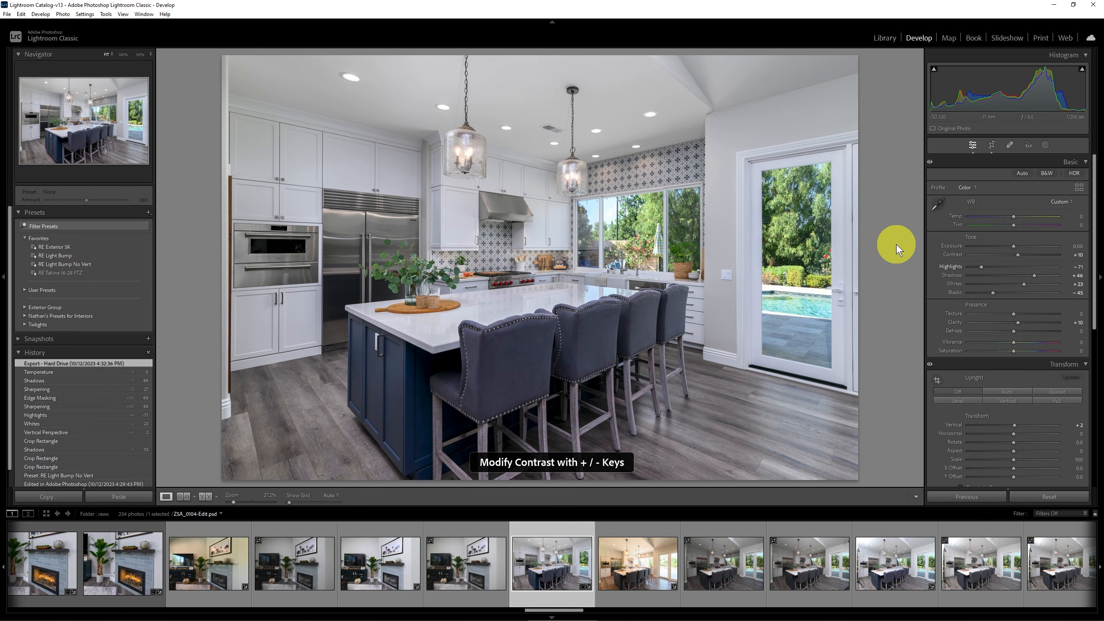
key("minus")
key("minus")
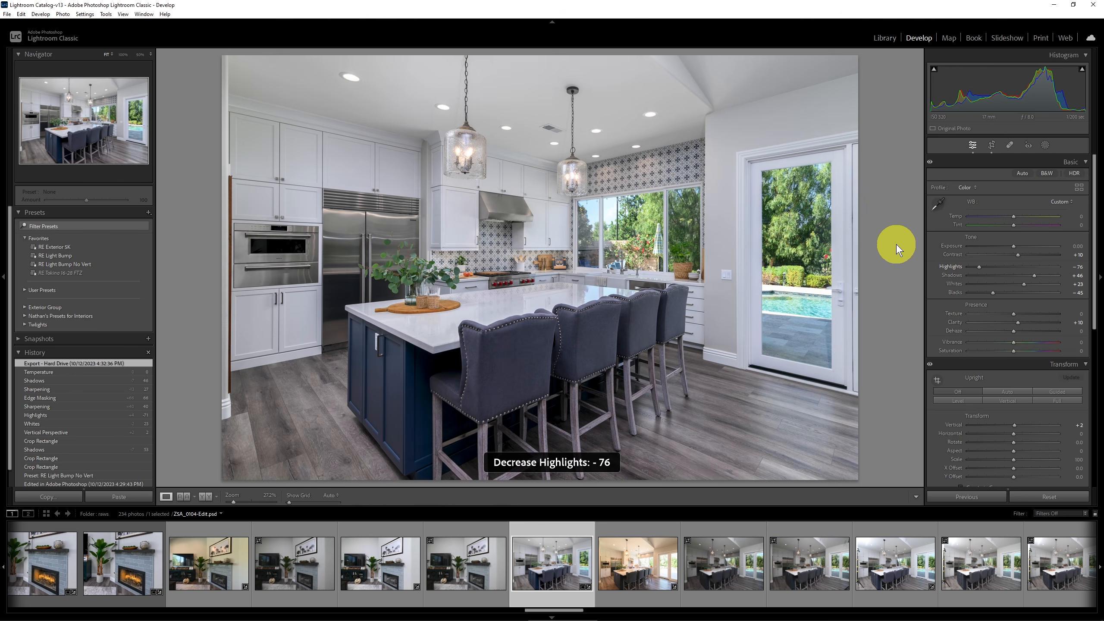
key("equal")
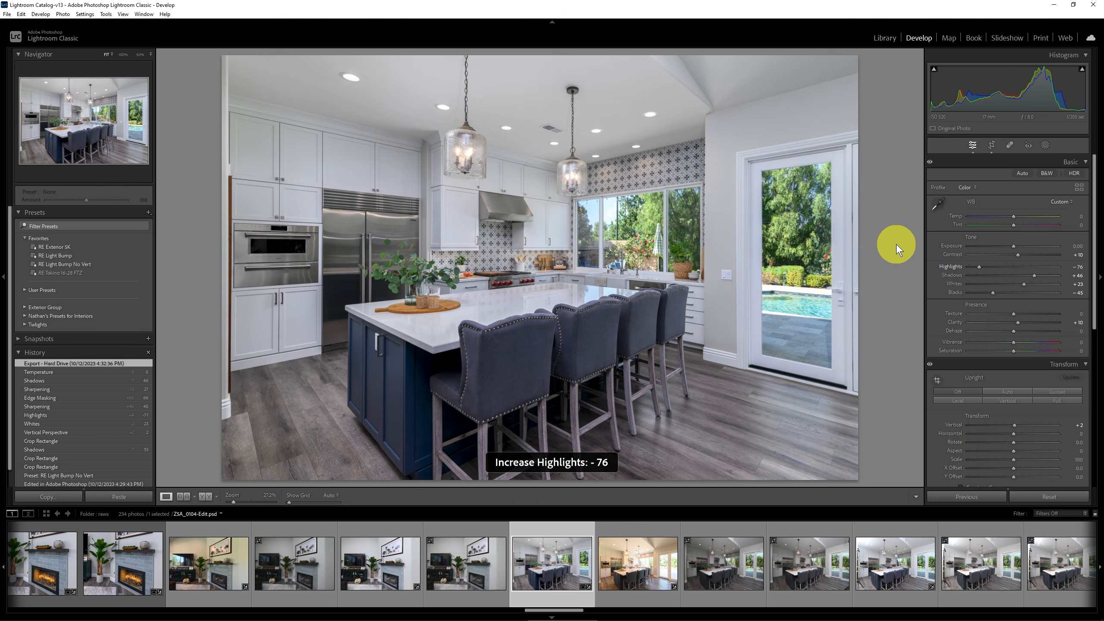
key("equal")
key("equal")
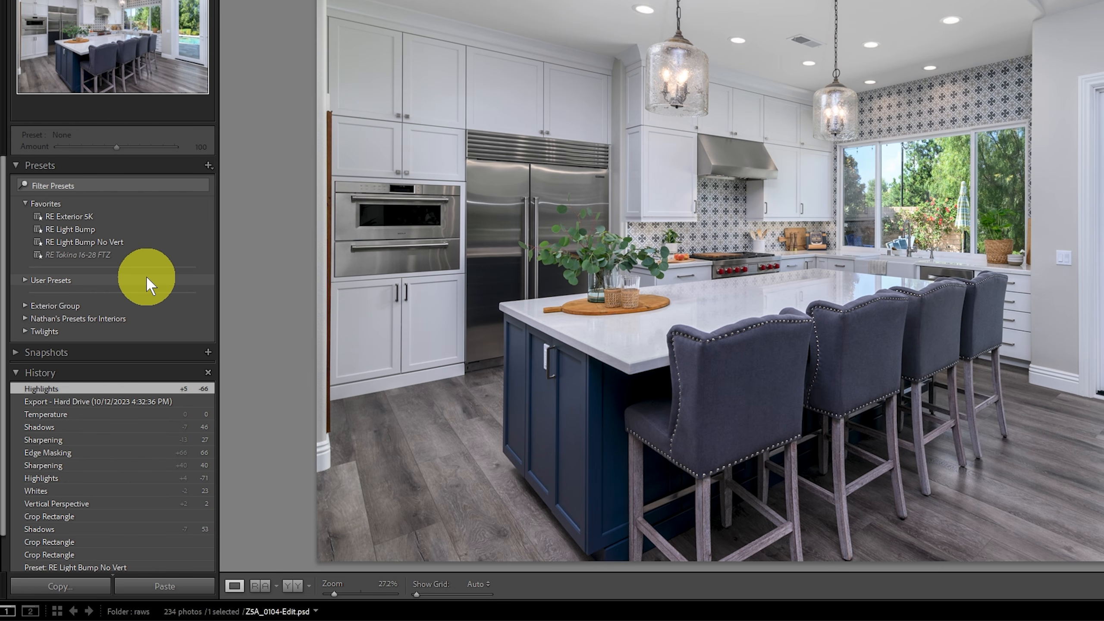
Look through the User Presets group, add the 360 Import preset to Favorites, and collapse the group.
left_click(24, 281)
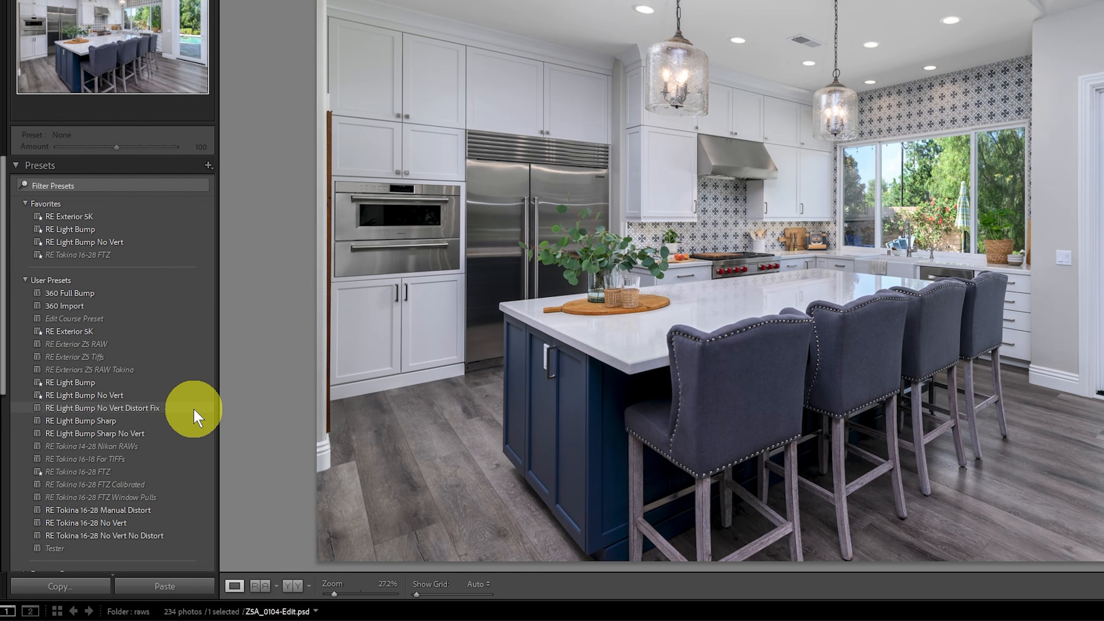
scroll(161, 448, "down", 4)
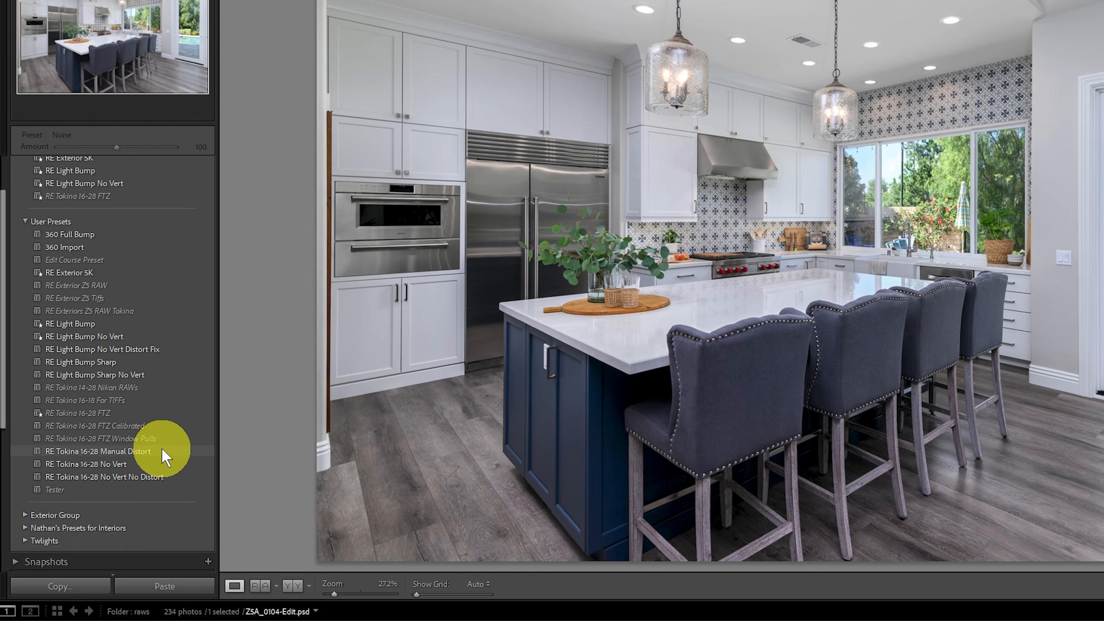
scroll(160, 448, "up", 4)
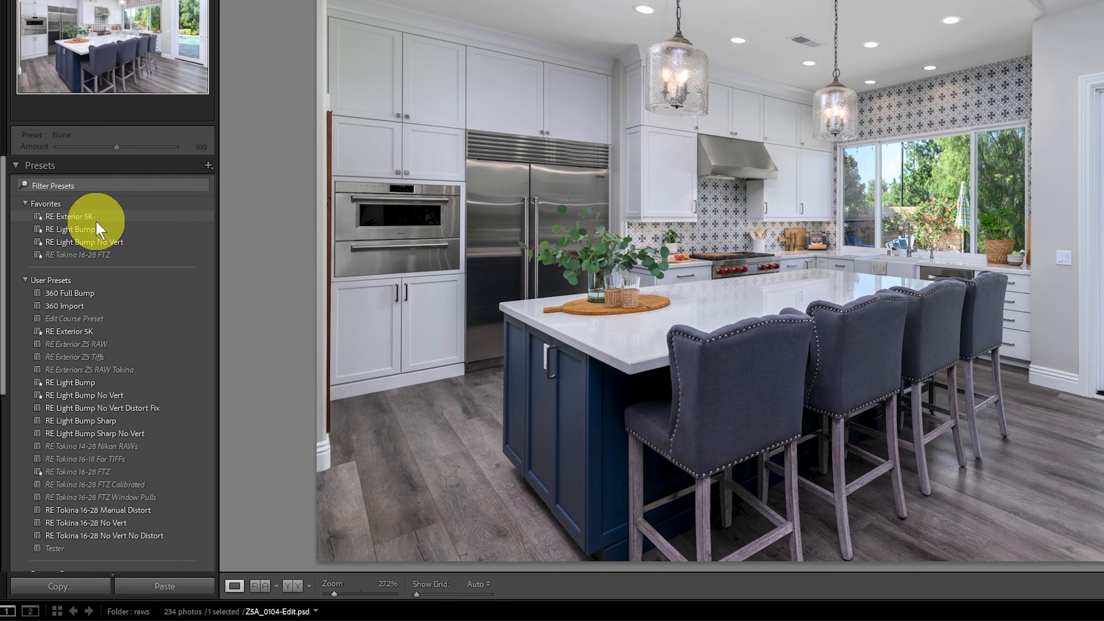
right_click(89, 308)
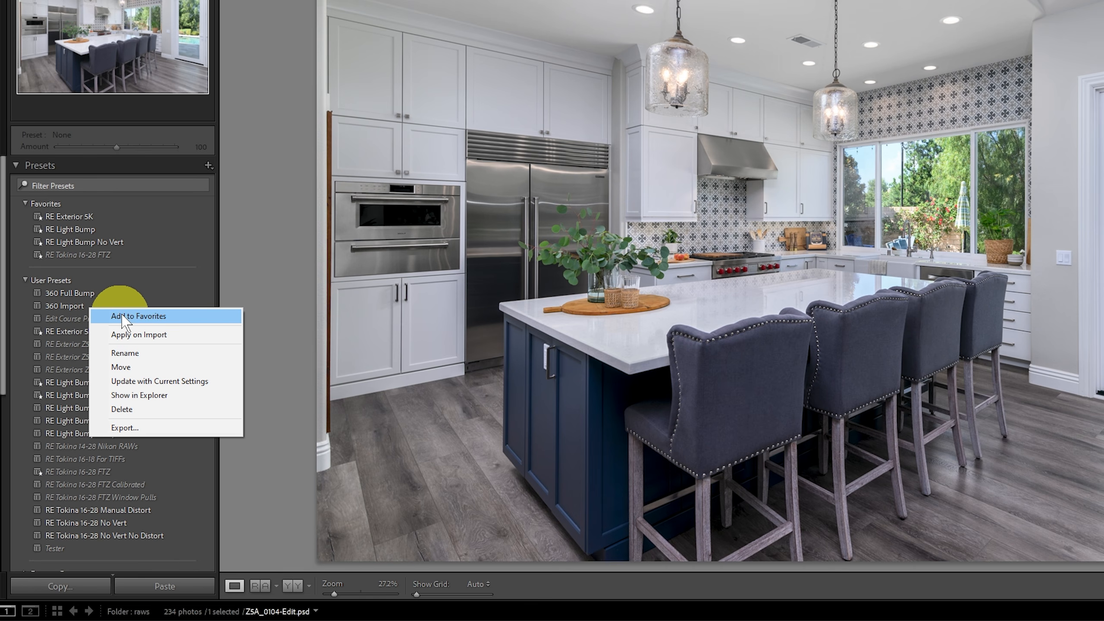
left_click(123, 315)
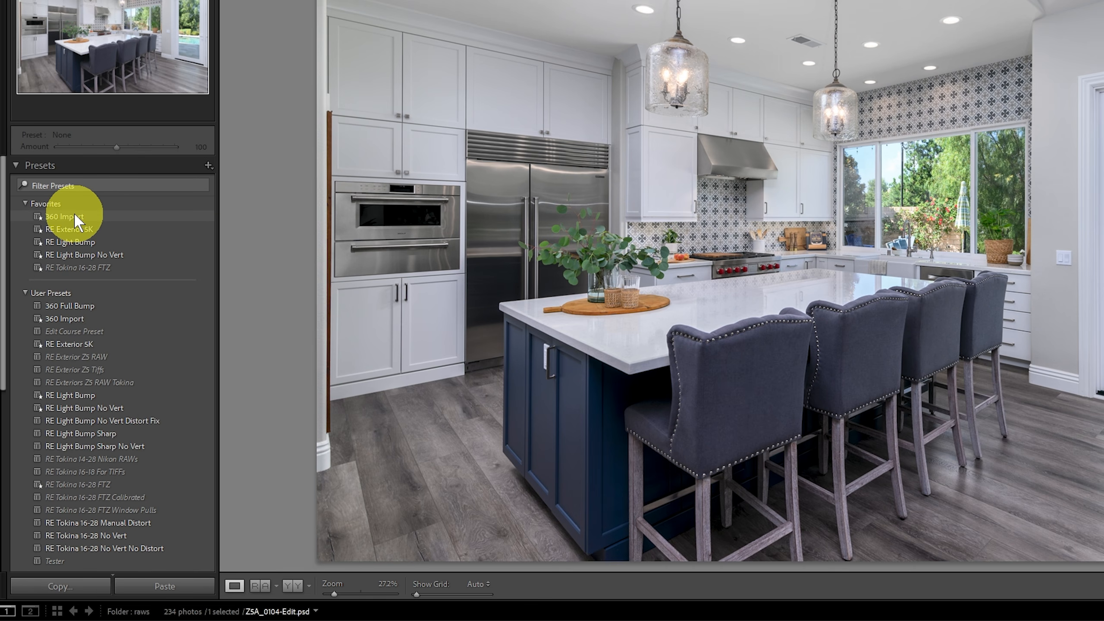
left_click(24, 292)
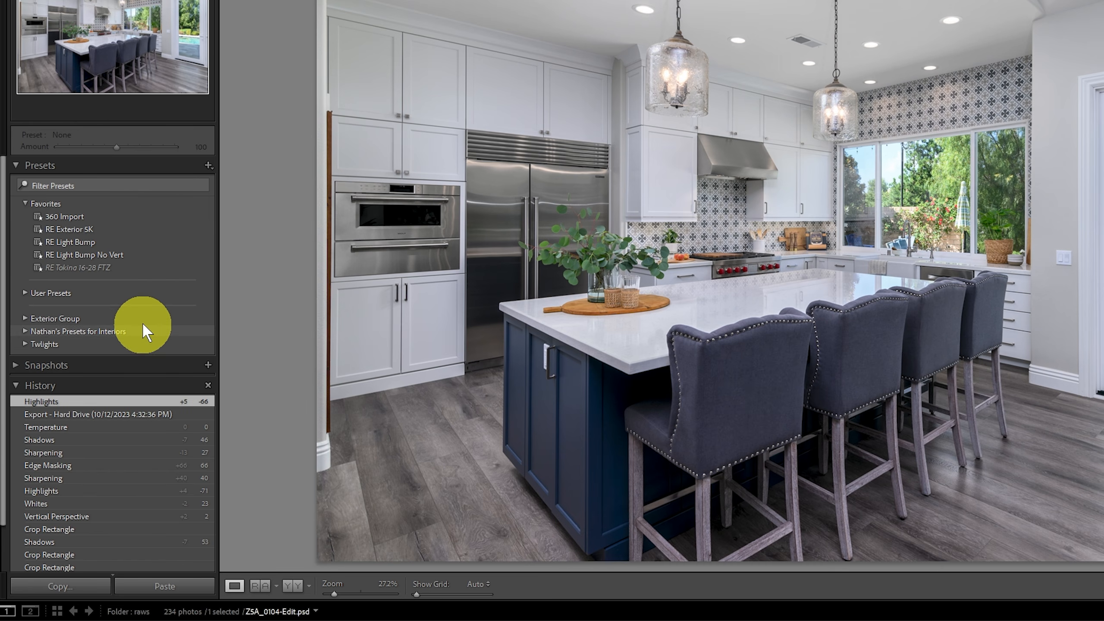
Remove the 360 Import preset from Favorites and leave the User Presets group collapsed.
right_click(95, 214)
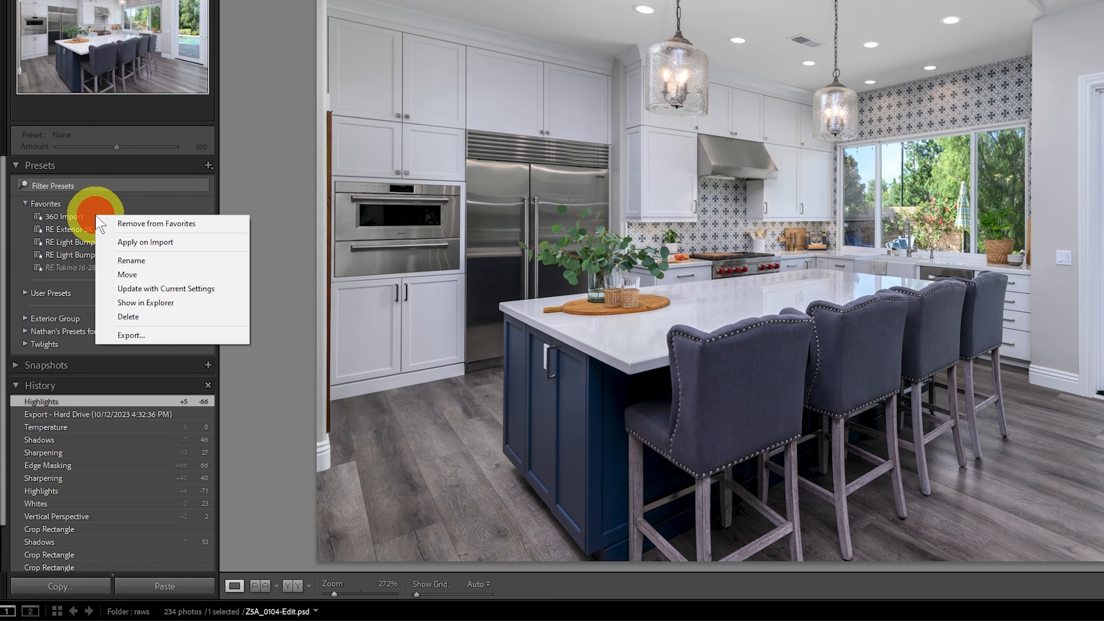
left_click(136, 224)
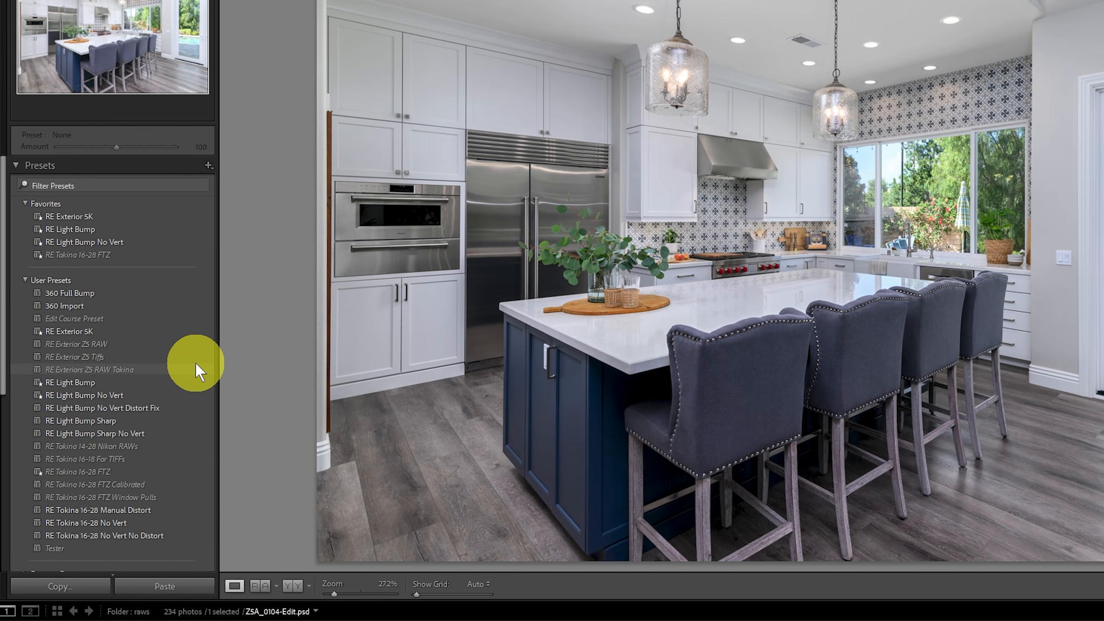
left_click(25, 280)
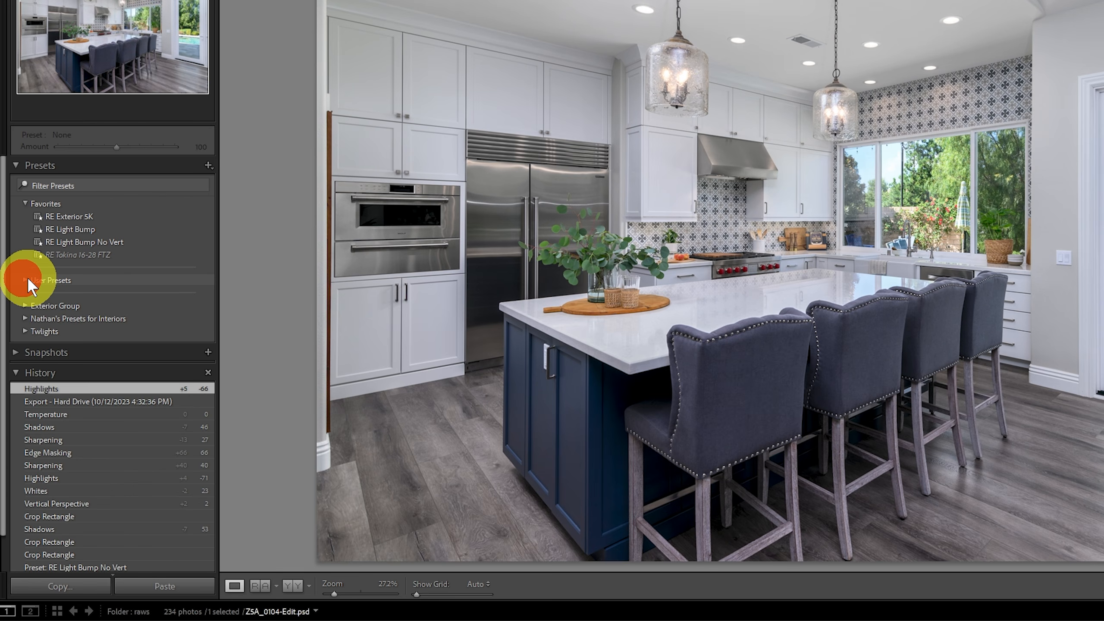
Review the full list of preset groups in Manage Presets from the User Presets group, then close it and collapse the group.
left_click(25, 280)
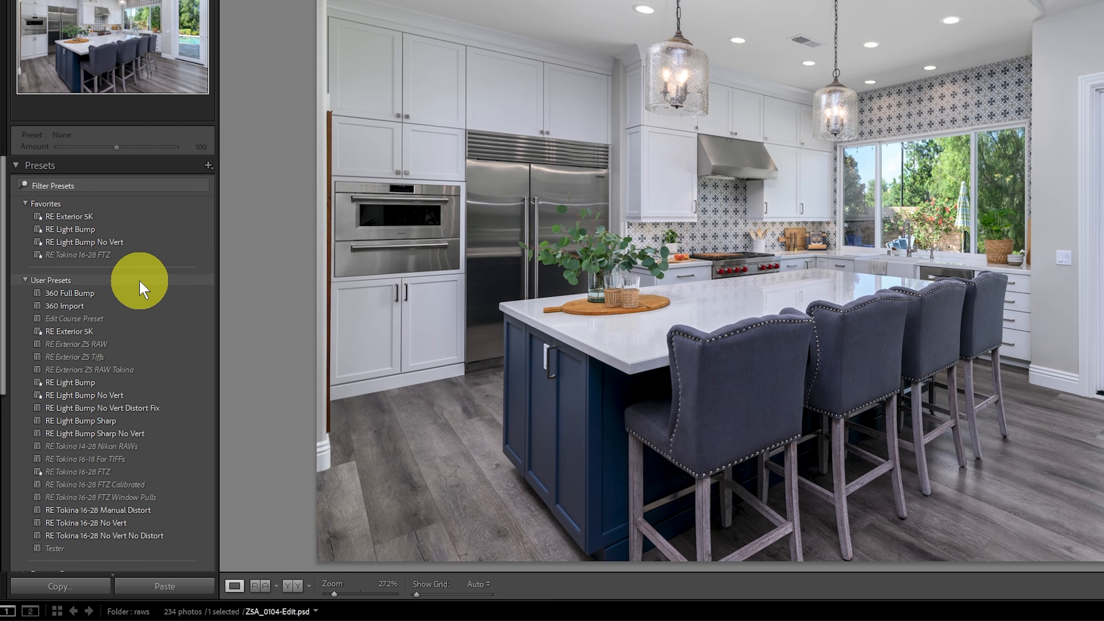
right_click(143, 289)
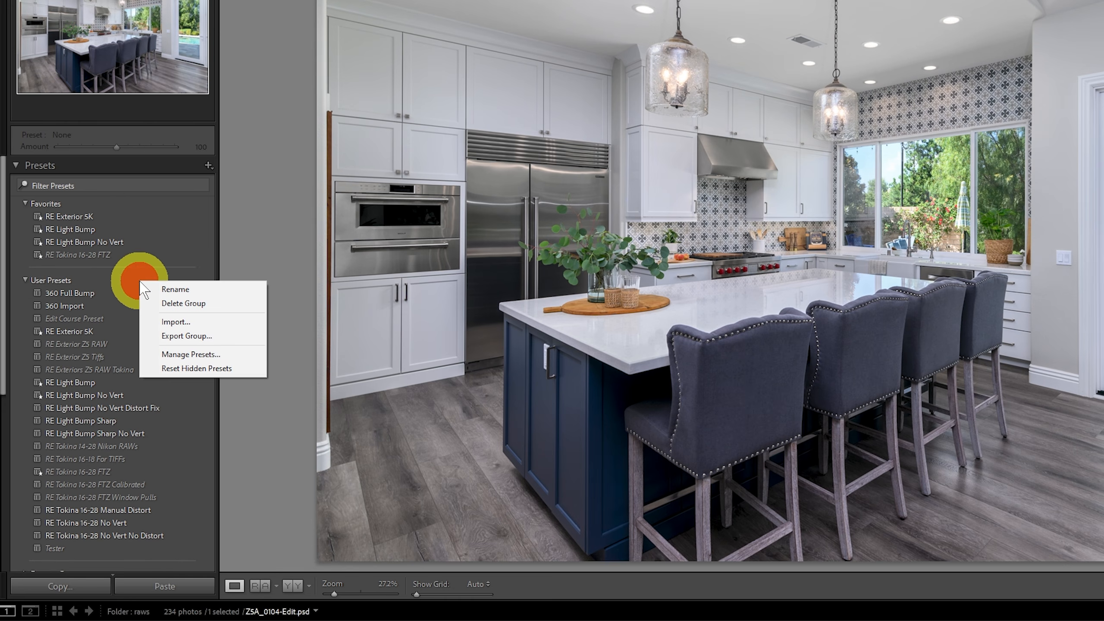
left_click(192, 355)
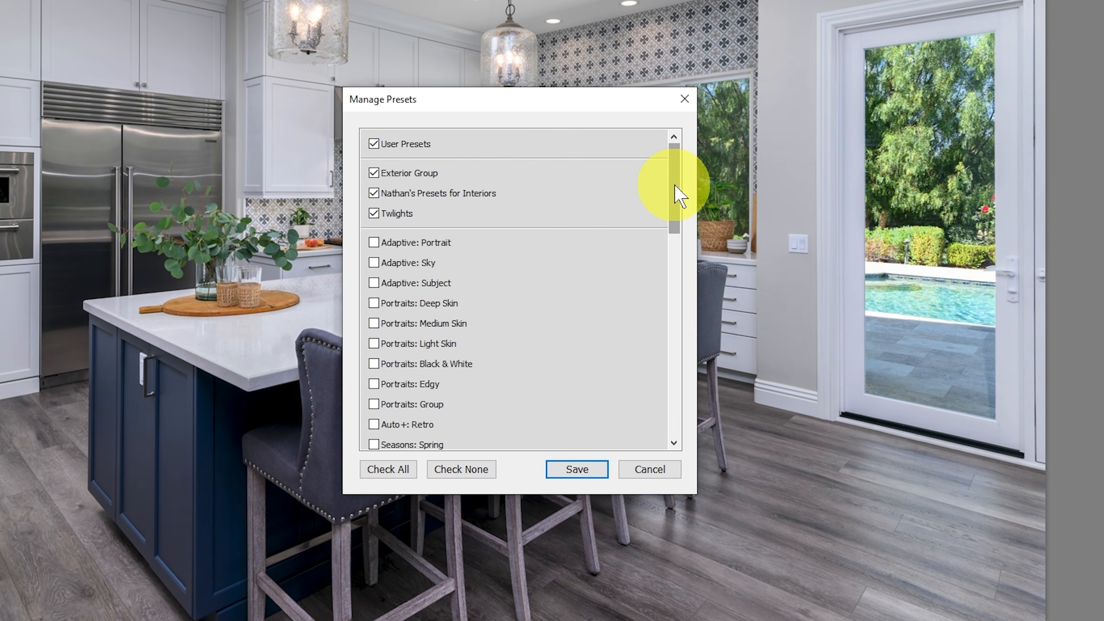
left_click_drag(675, 185, 679, 407)
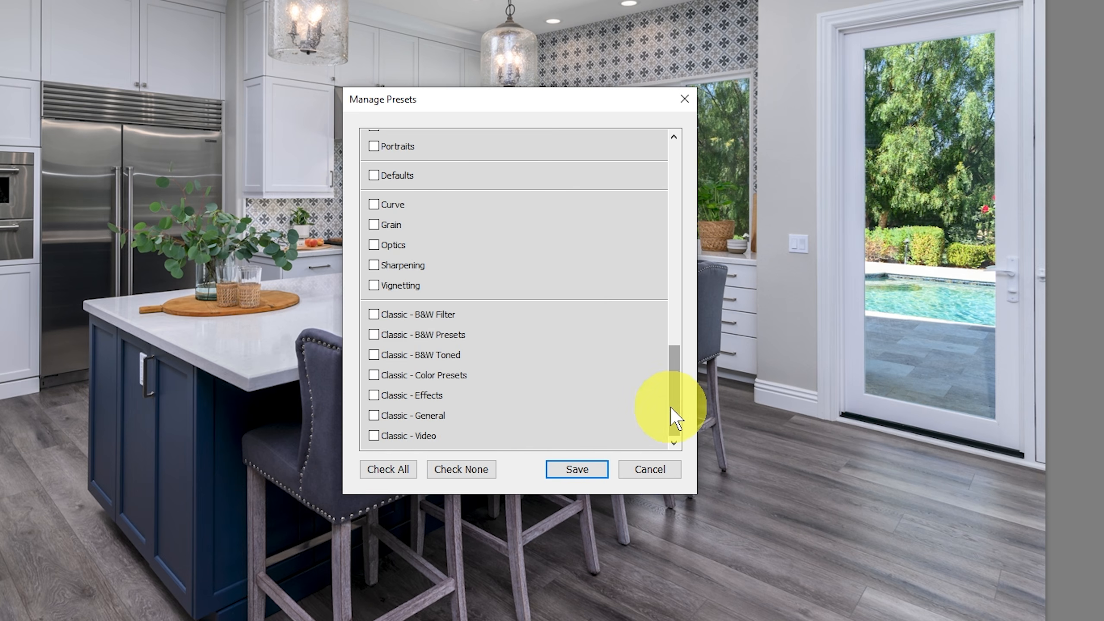
left_click_drag(672, 408, 691, 209)
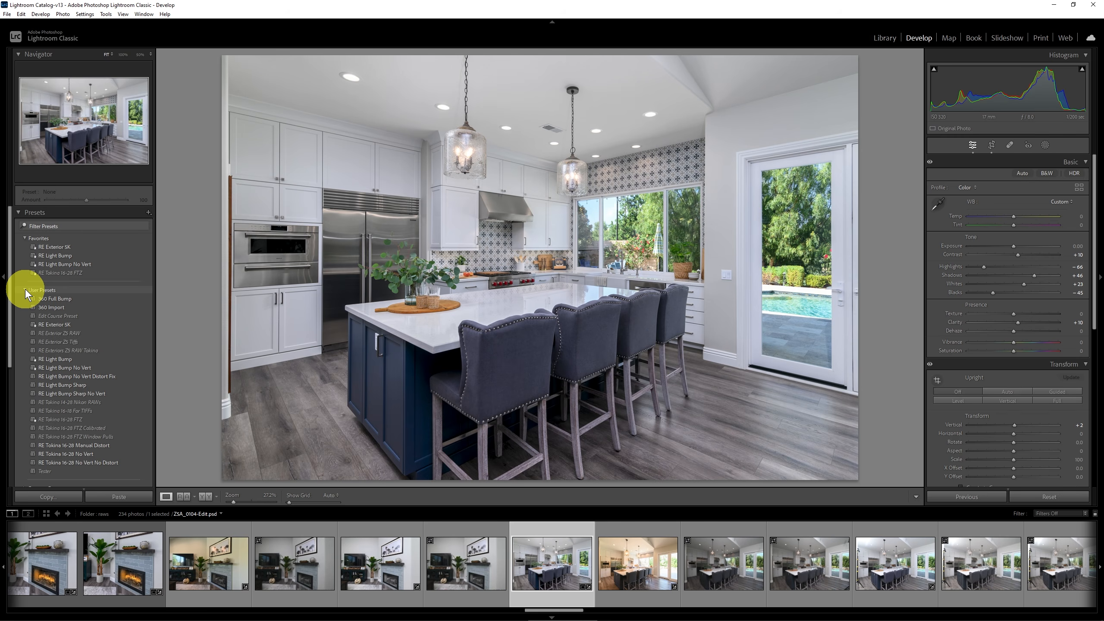
left_click(25, 289)
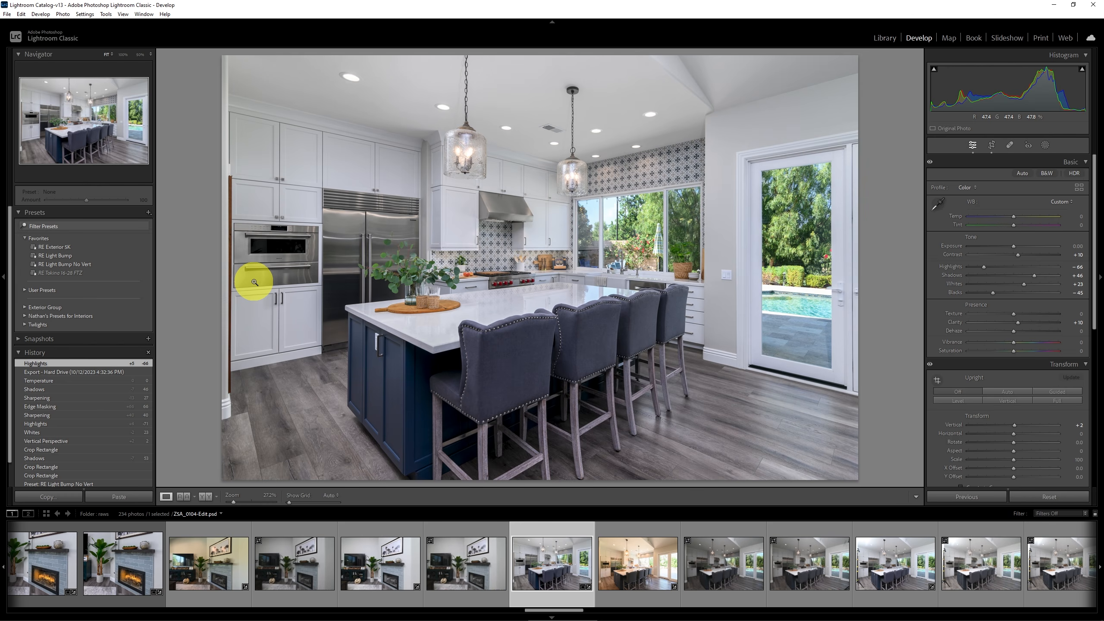
Select four kitchen shots together in the filmstrip, starting with the warm-toned one, and make the second selected shot active.
left_click(649, 564)
left_click(899, 572, "ctrl")
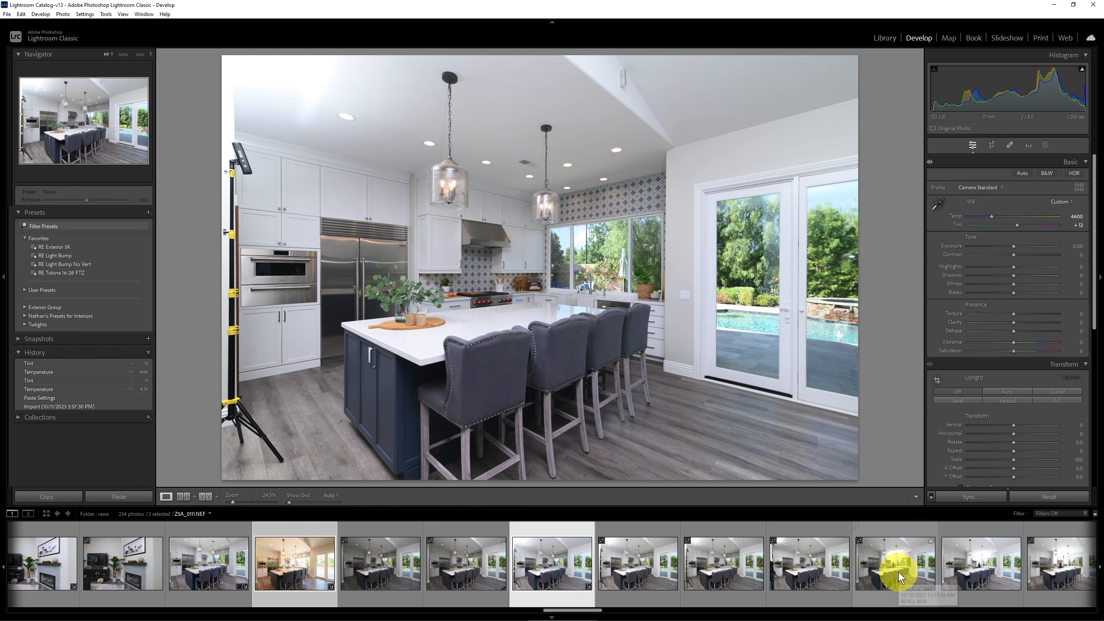
left_click(986, 569, "ctrl")
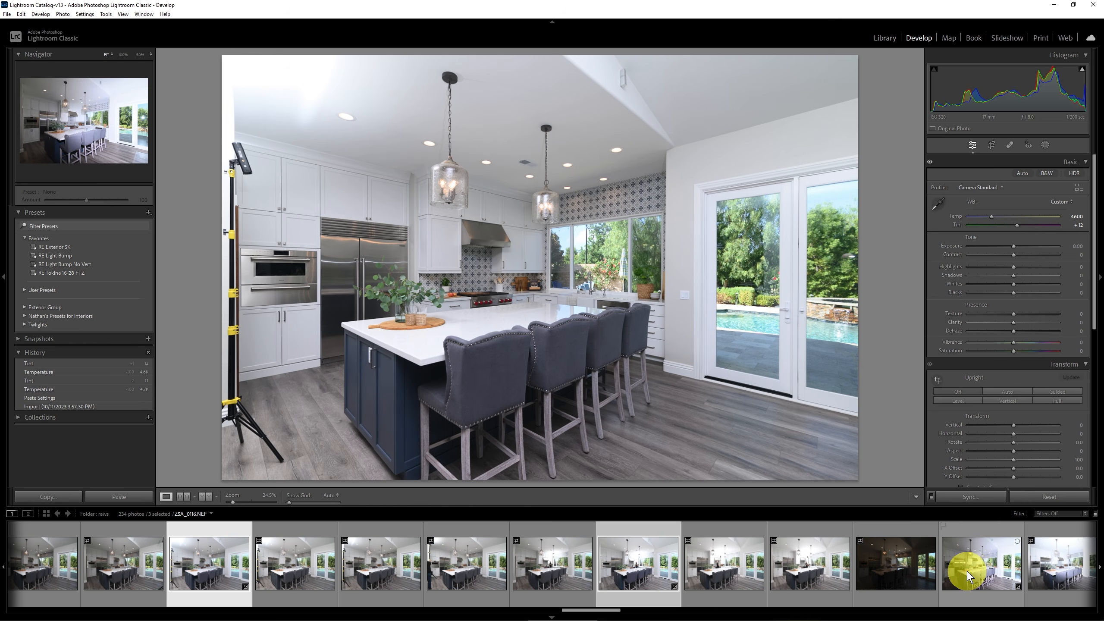
left_click(983, 578, "ctrl")
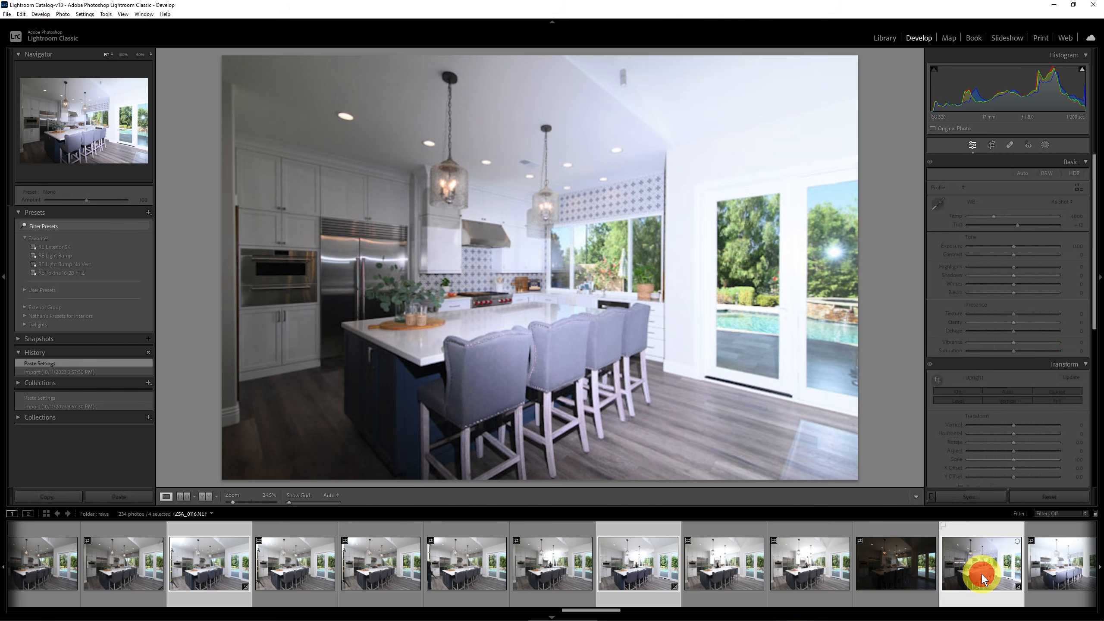
left_click(636, 570)
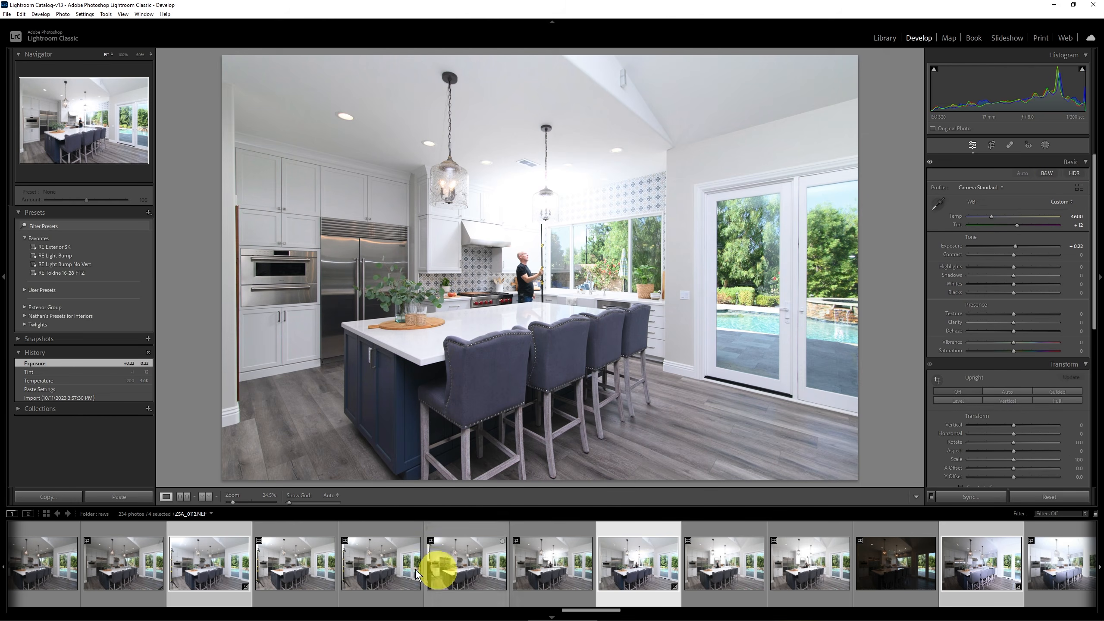
left_click(225, 566)
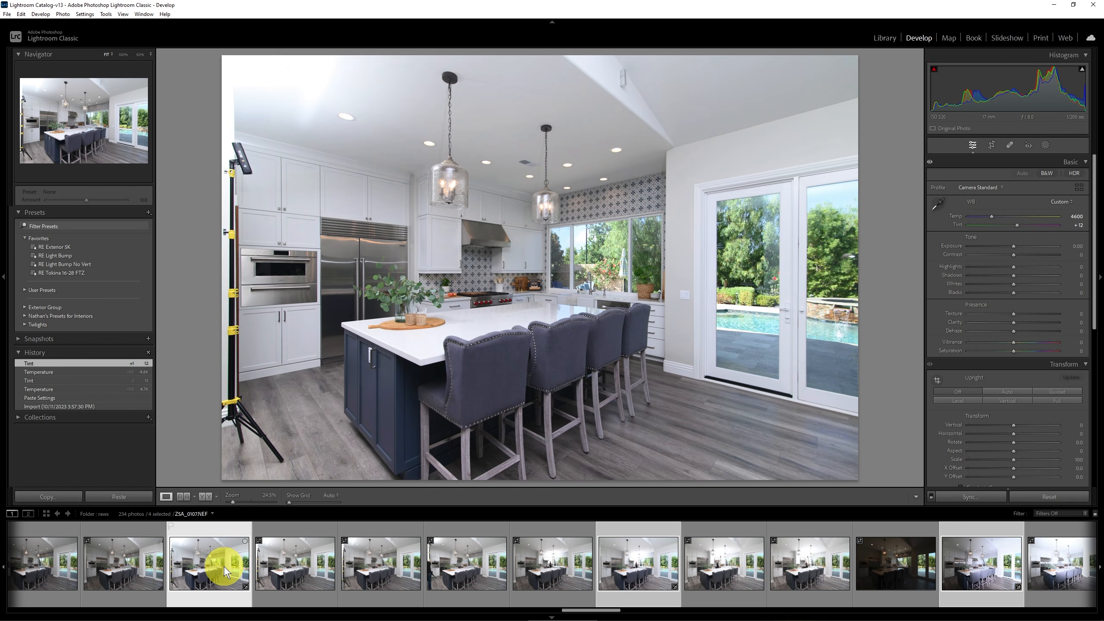
View the Edit In options for the selected kitchen photos, including the Photoshop layer and merge commands, and dismiss them.
right_click(290, 559)
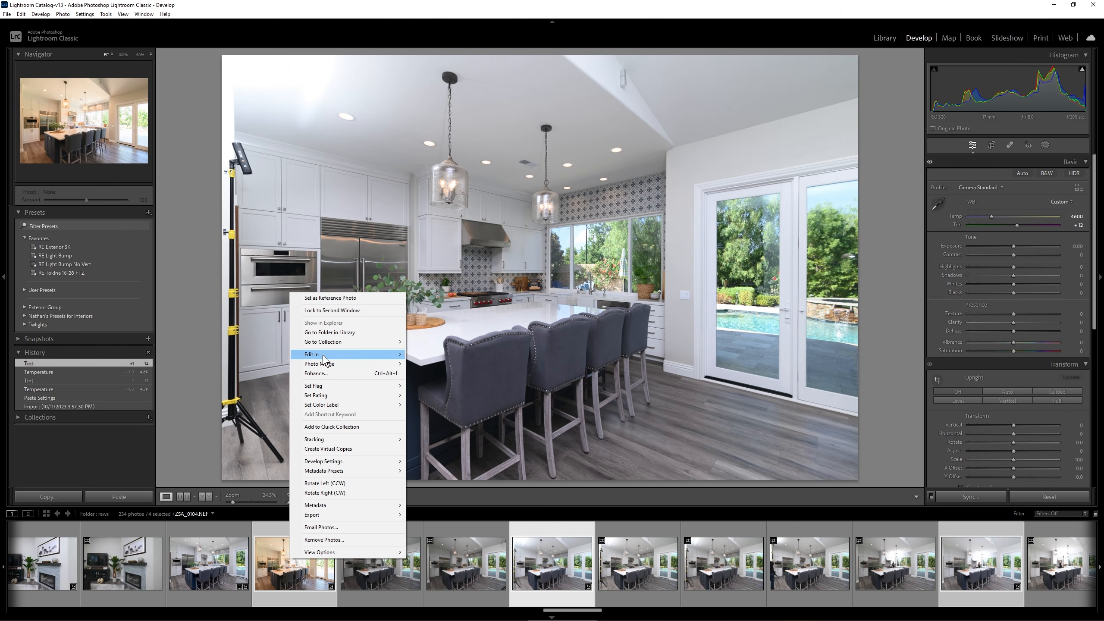
mouse_move(324, 358)
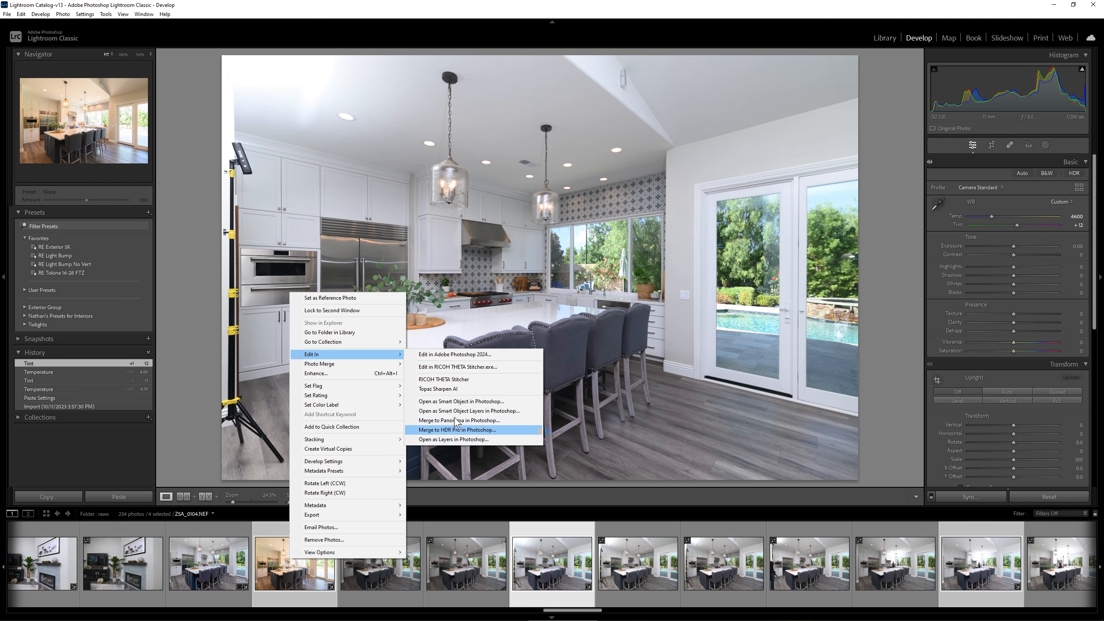
left_click(216, 7)
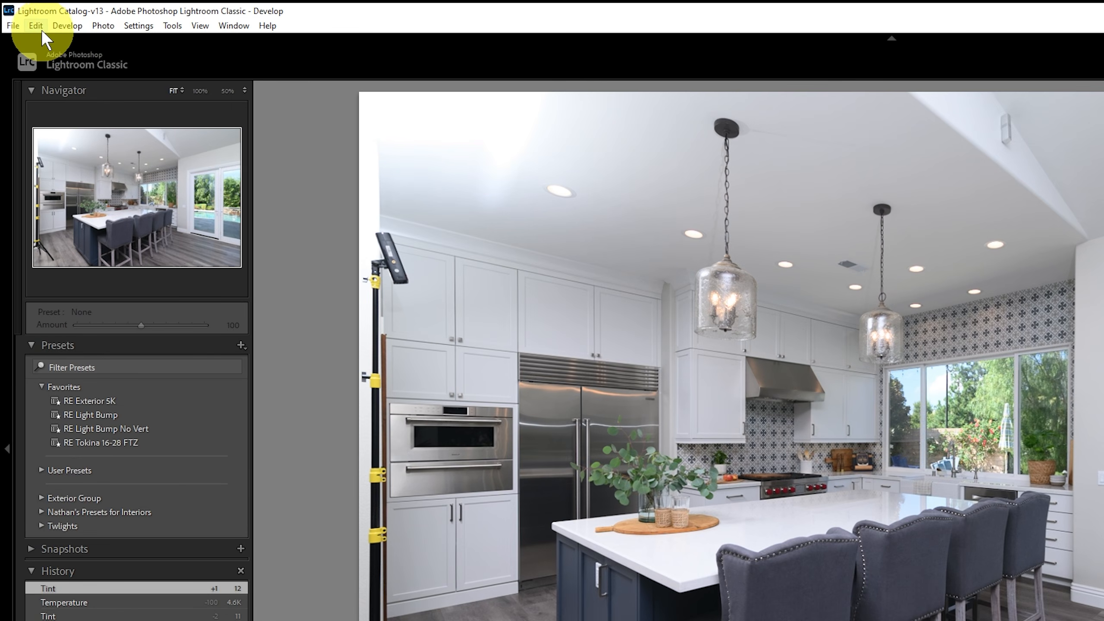
Examine the compression choices for Photoshop edits in the External Editing preferences, keep None, and close the preferences.
left_click(33, 23)
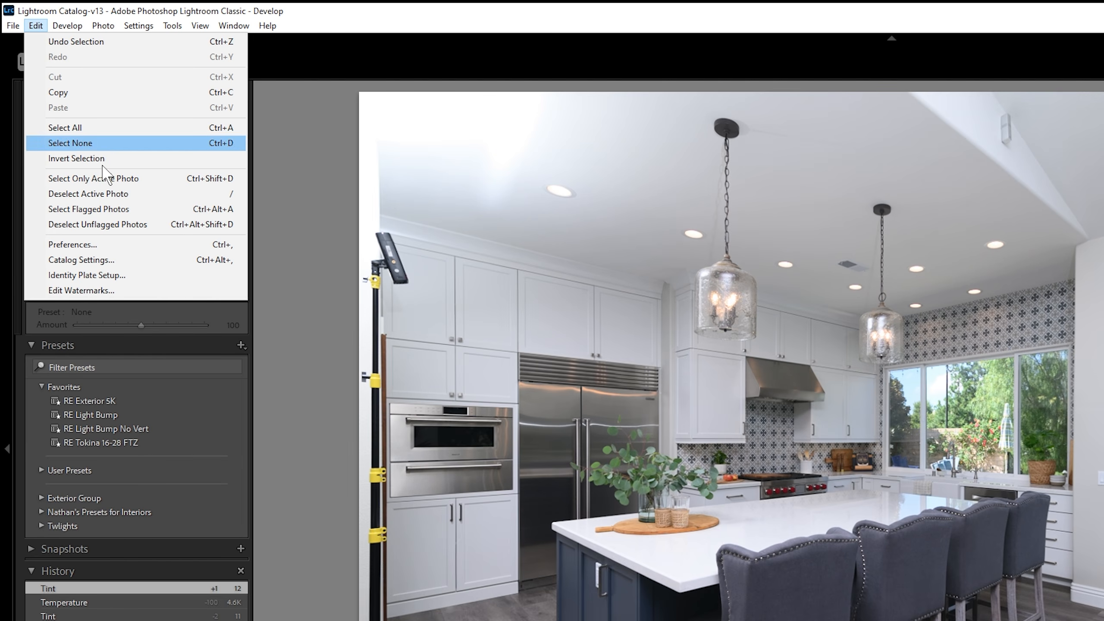
left_click(140, 244)
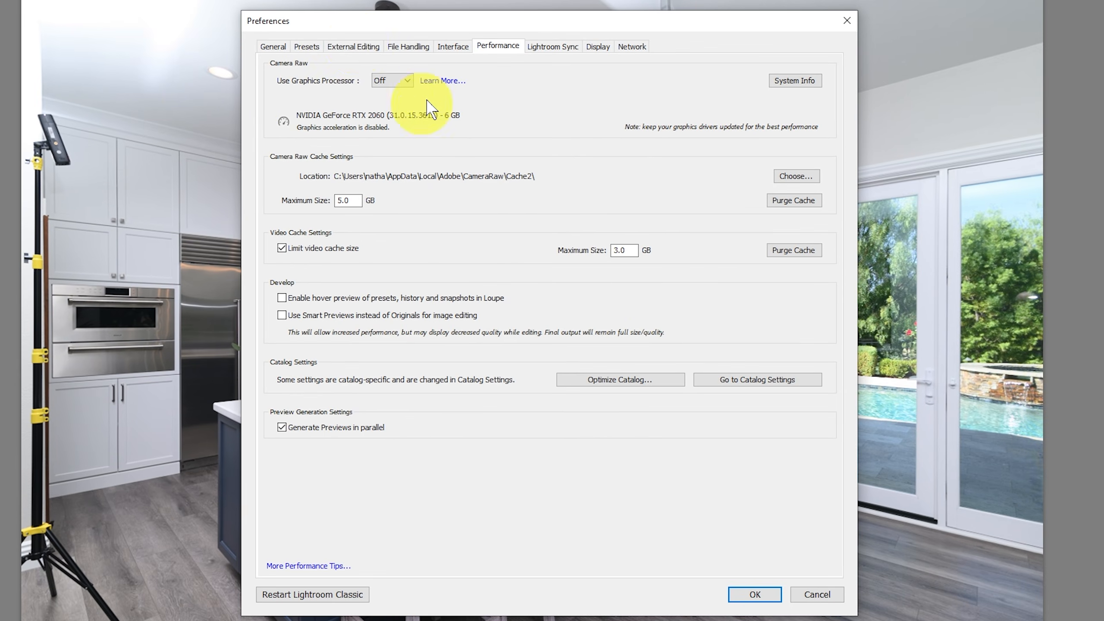
left_click(355, 47)
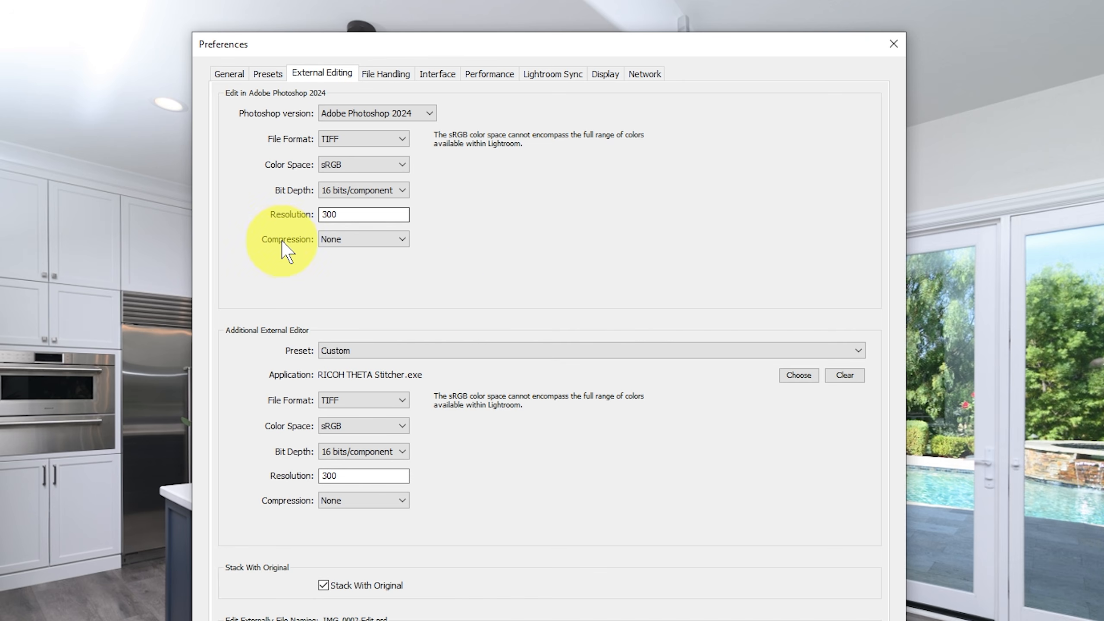
left_click(397, 240)
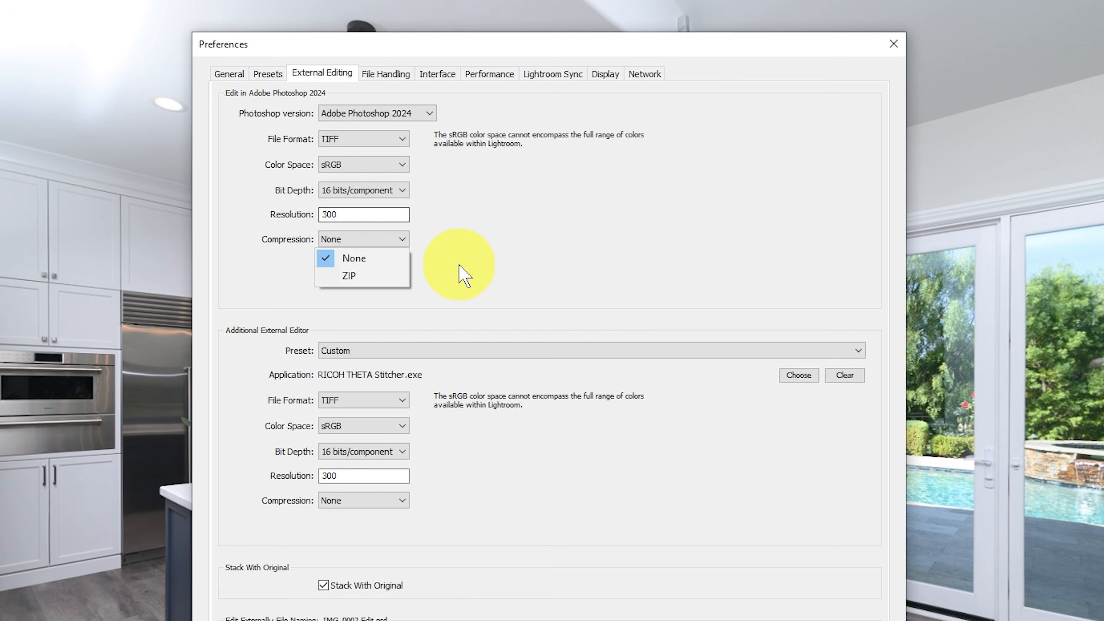
left_click(441, 260)
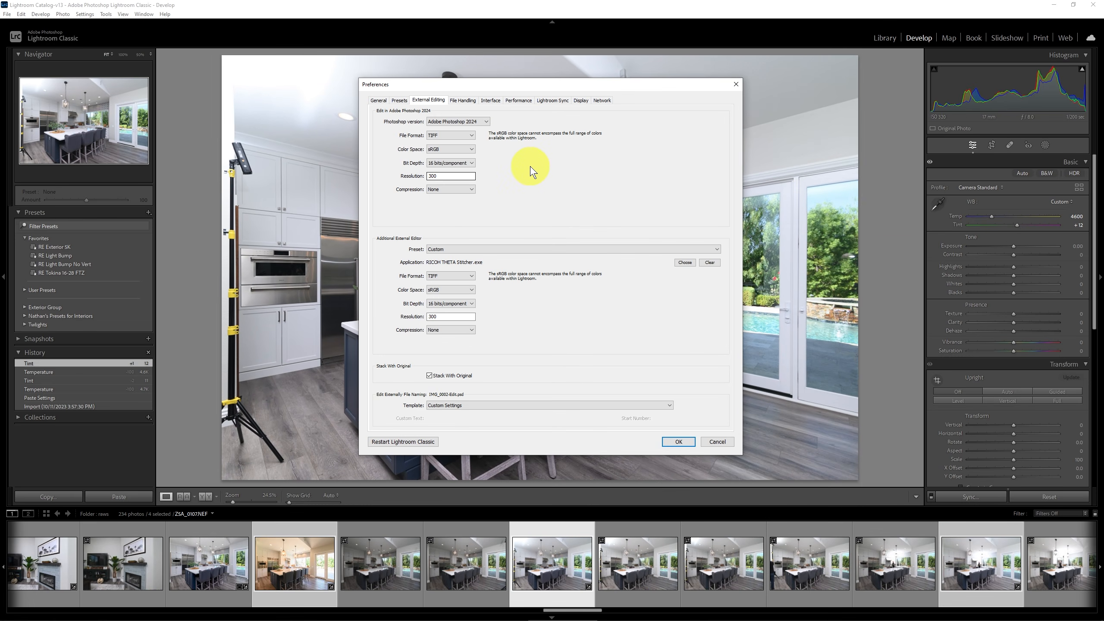
left_click(699, 490)
Select the finished kitchen photo before the warm-toned shot in the filmstrip and view the Address Lookup and Face Detection activity status.
left_click(215, 561)
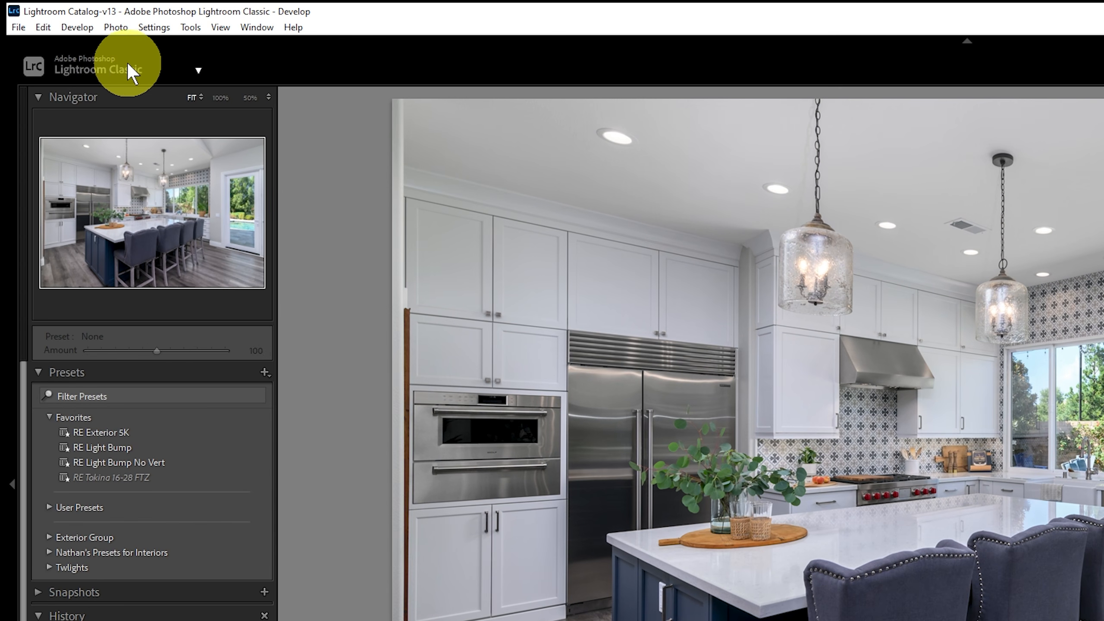
left_click(198, 69)
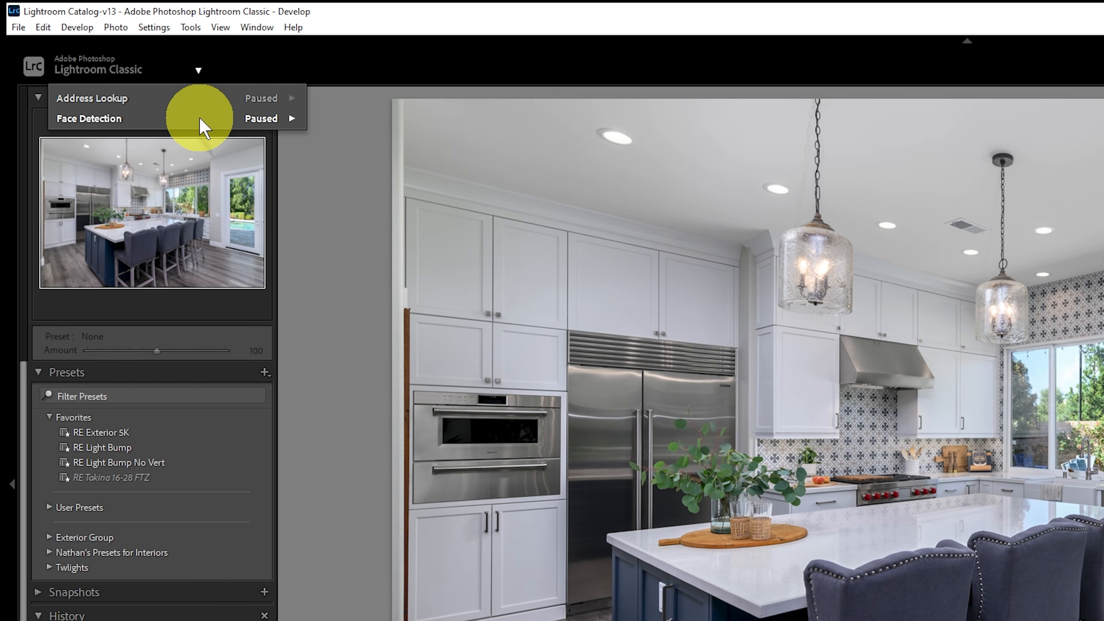
mouse_move(202, 127)
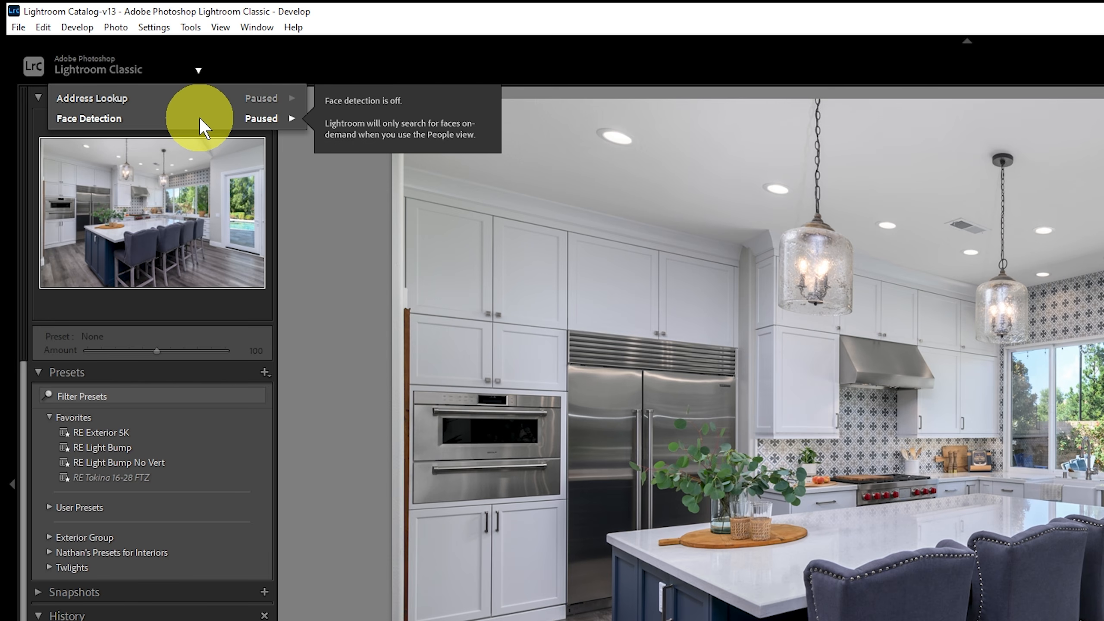
mouse_move(255, 96)
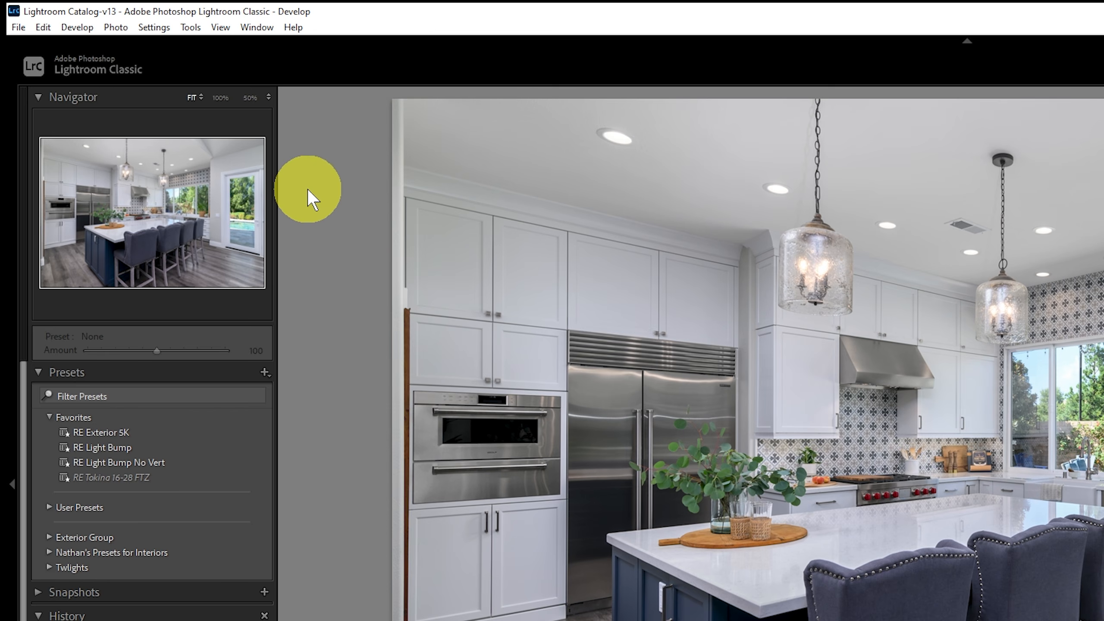
Switch to Creative Cloud Desktop and check the cloud sync status.
left_click(152, 69)
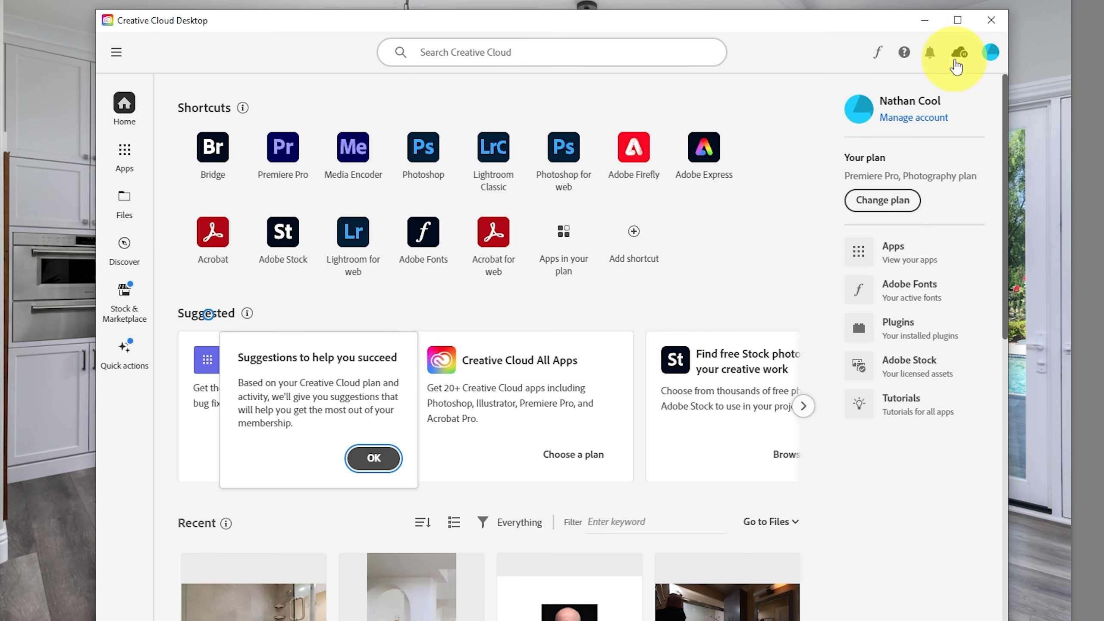
left_click(956, 61)
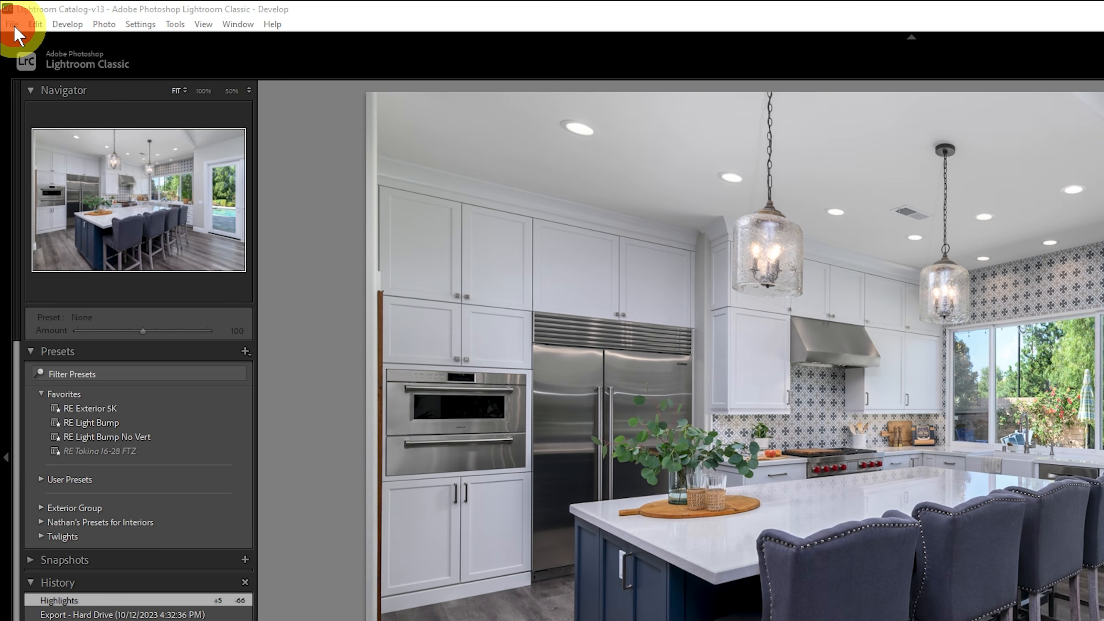
Start exiting Lightroom Classic to reach the Back Up Catalog options, and browse the folder where the catalog backups are stored.
left_click(10, 23)
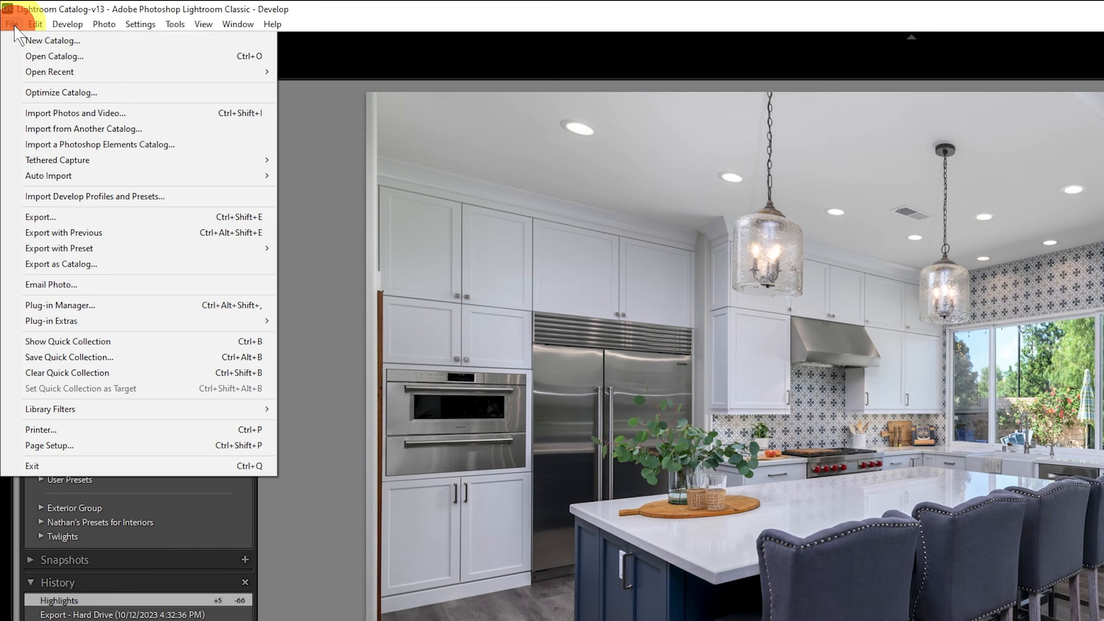
mouse_move(32, 25)
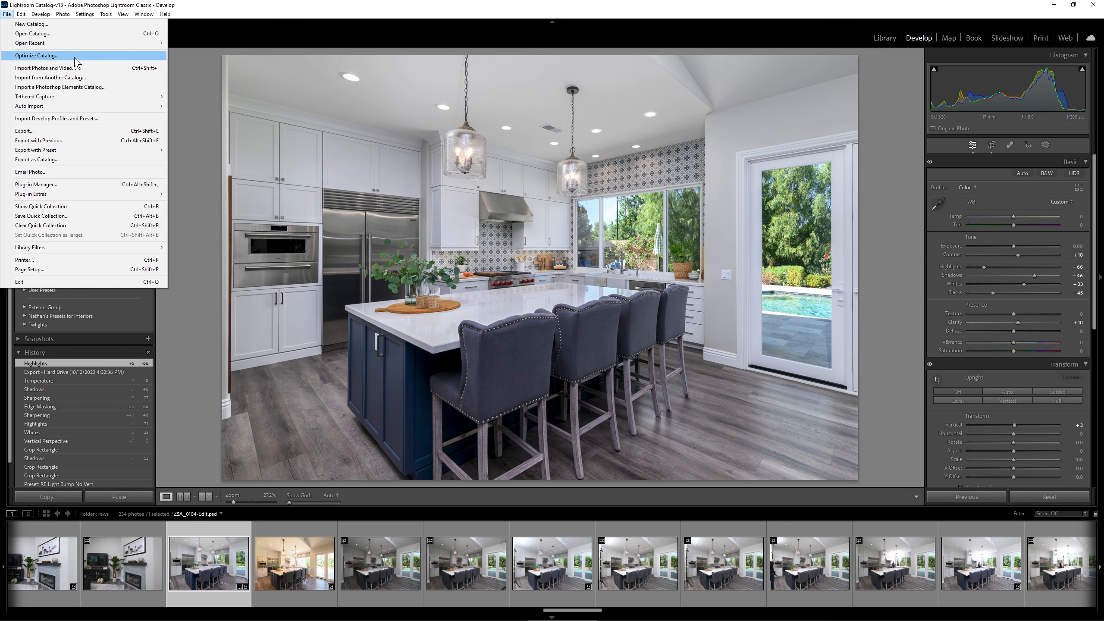
left_click(266, 30)
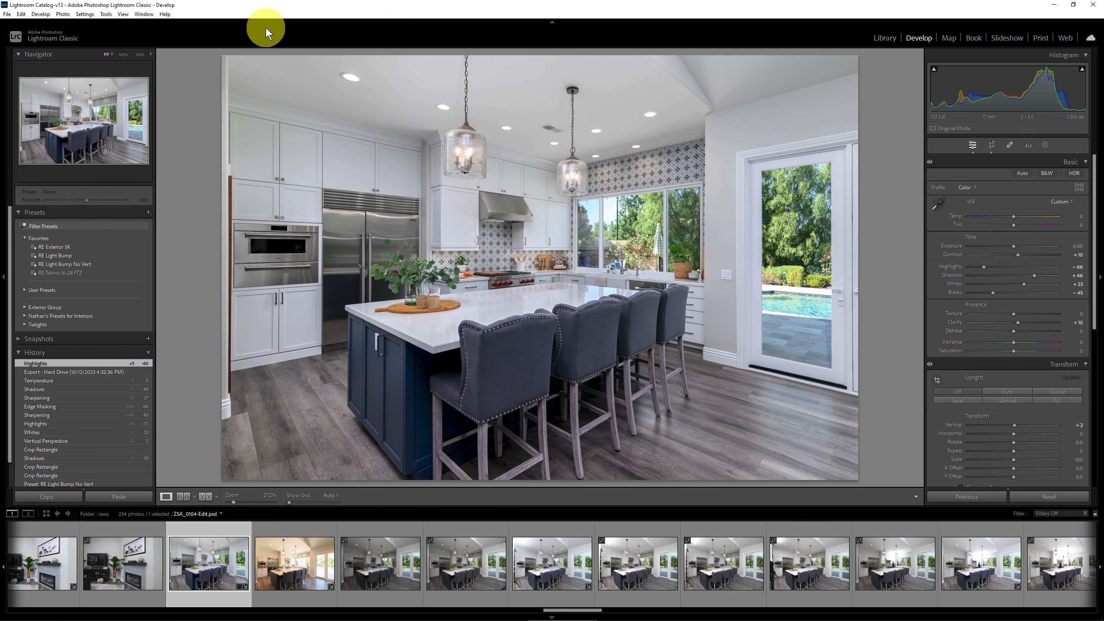
left_click(8, 15)
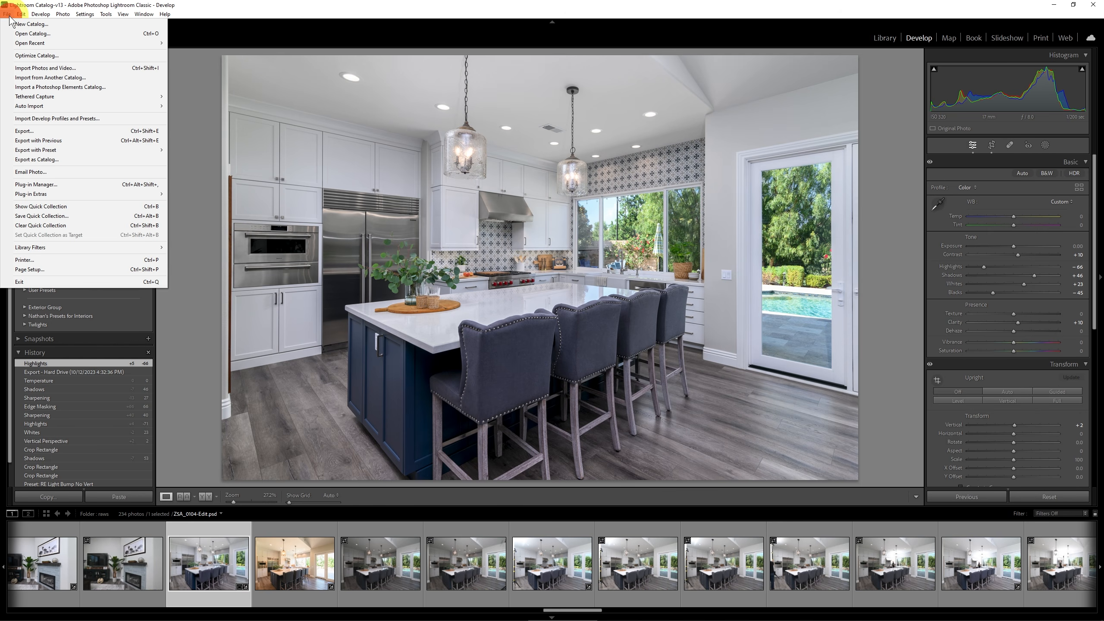
left_click(92, 281)
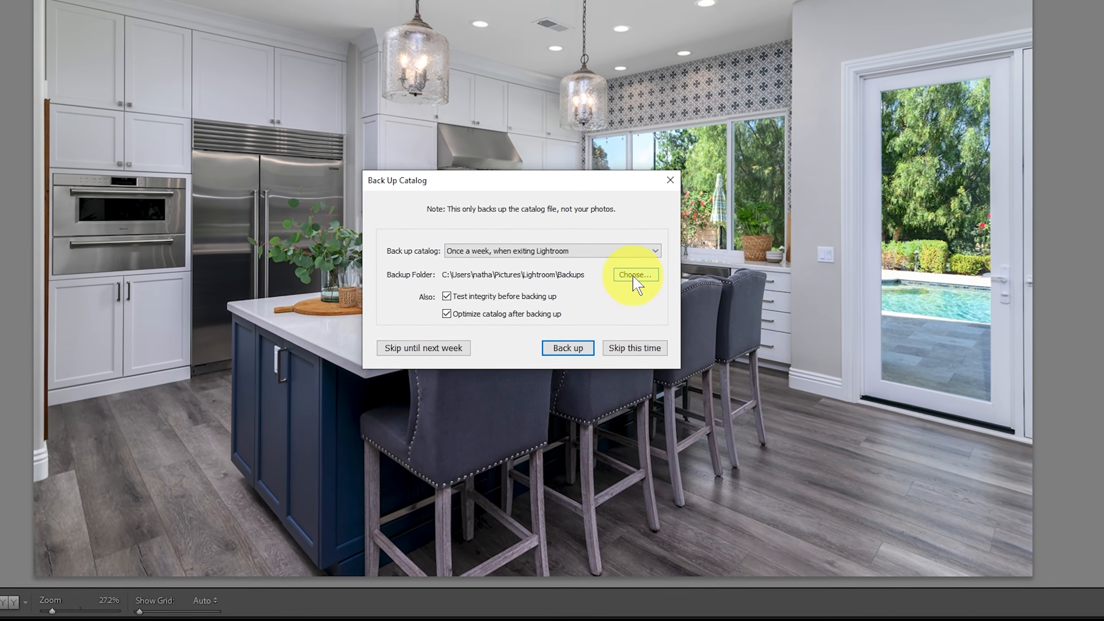
left_click(640, 273)
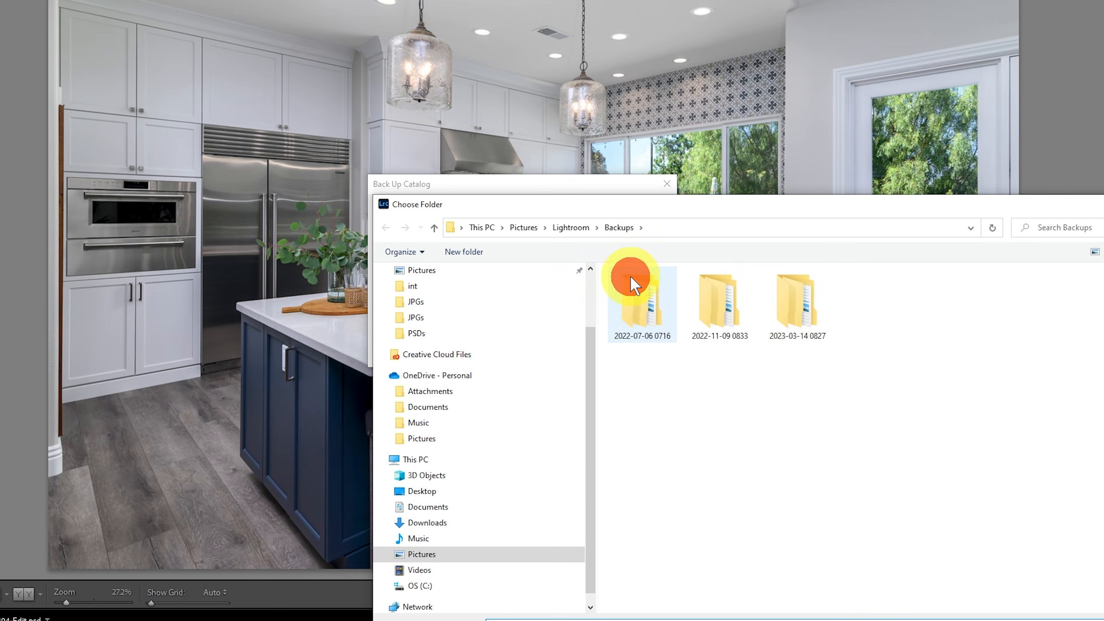
left_click_drag(814, 211, 738, 102)
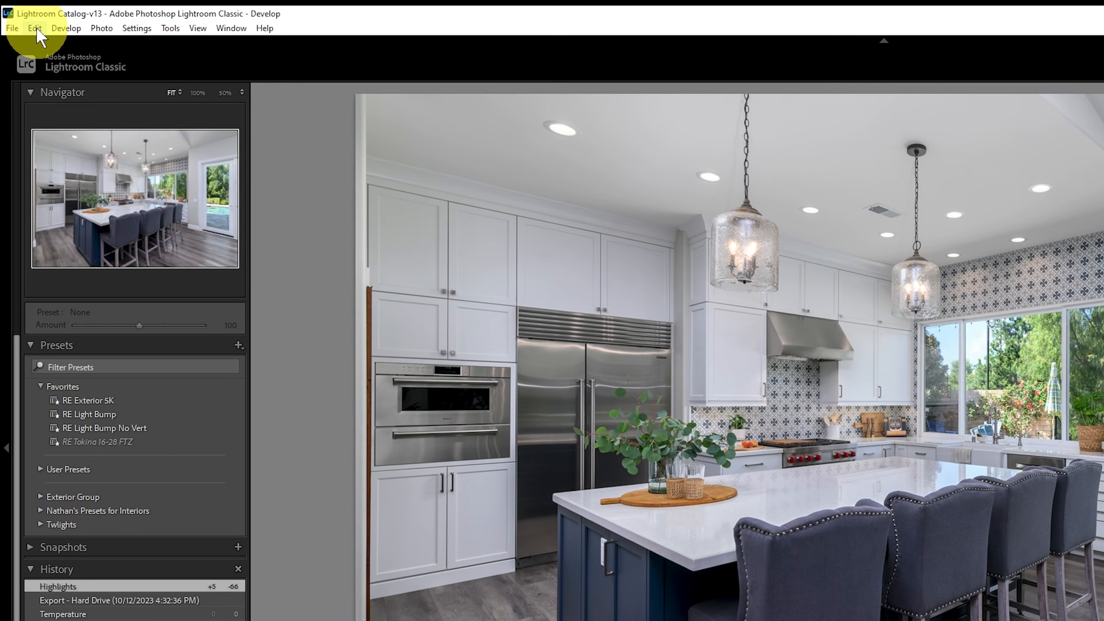
Show the catalog's location from Catalog Settings, open the Lightroom folder in File Explorer and select Lightroom Catalog-v13.lrcat.
left_click(24, 17)
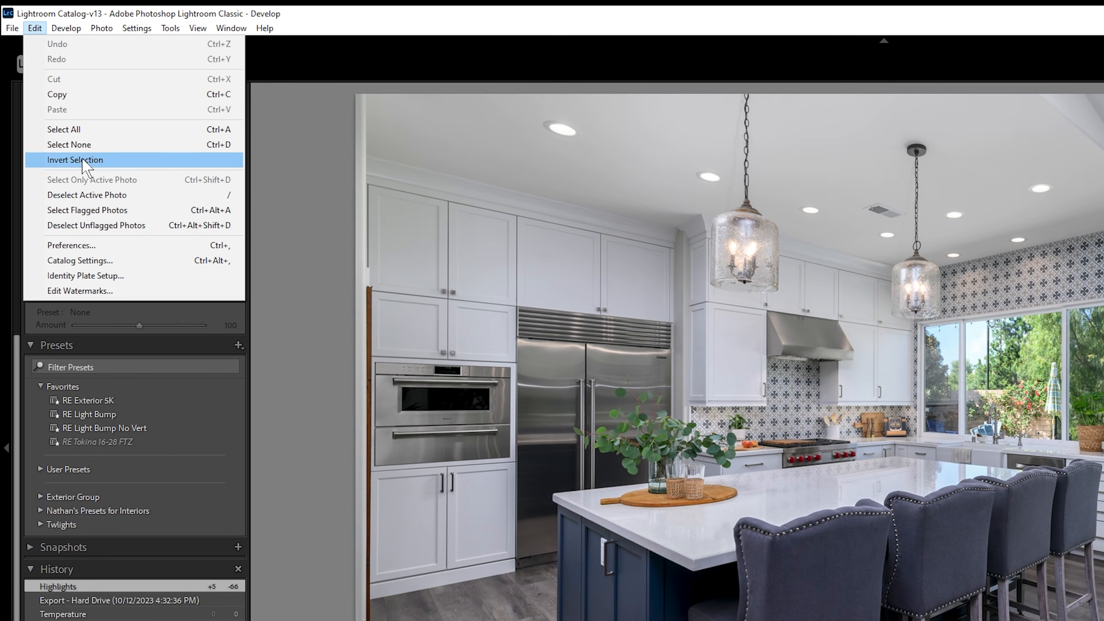
left_click(116, 261)
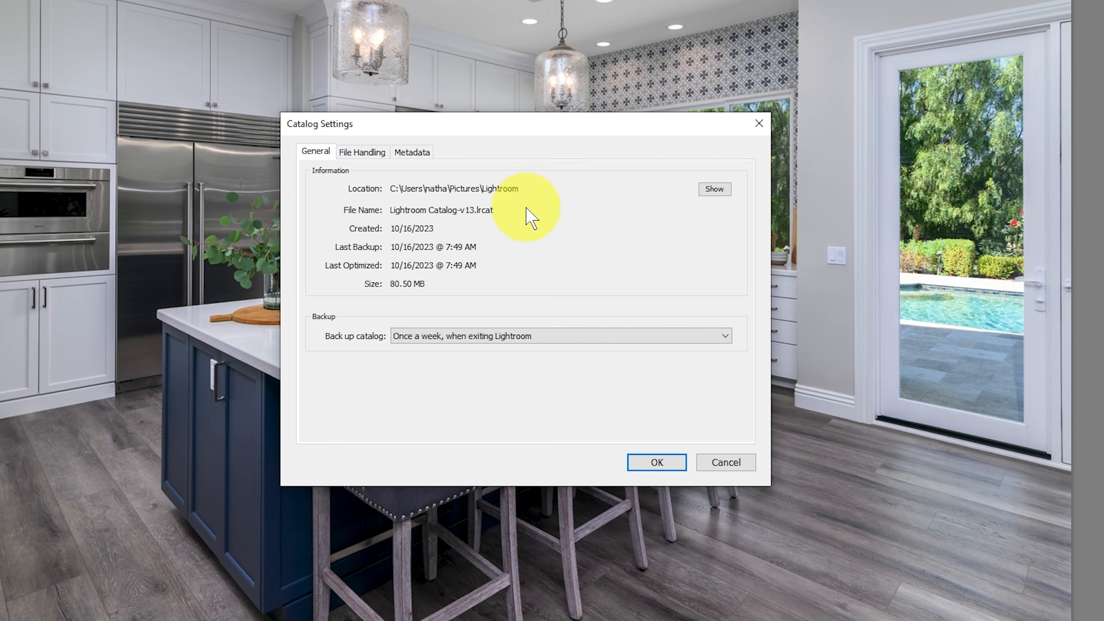
left_click(715, 189)
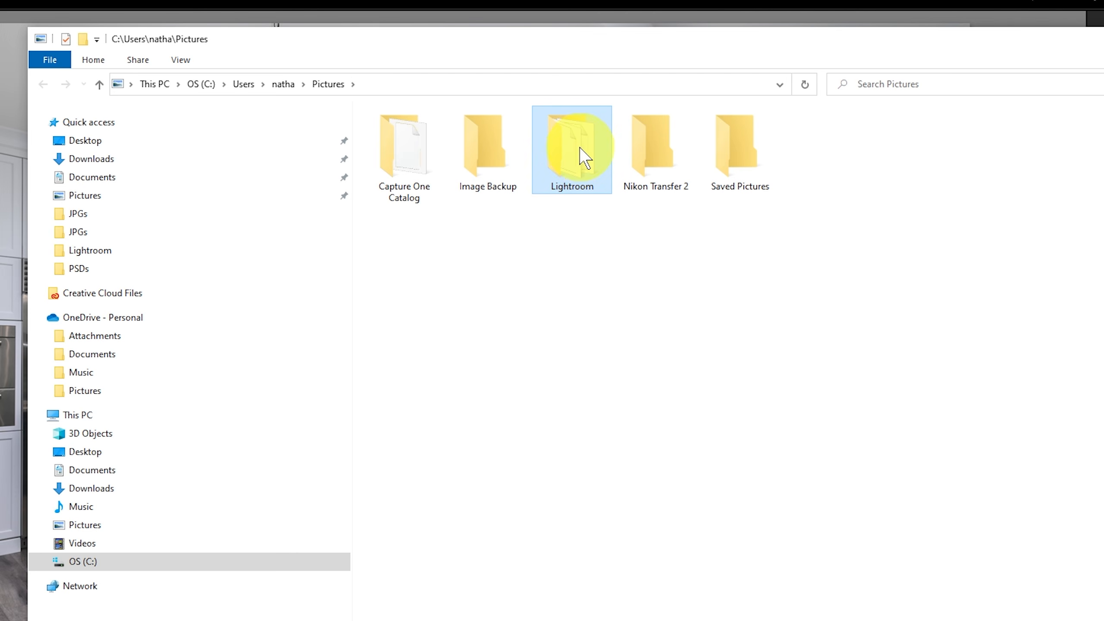
double_click(583, 161)
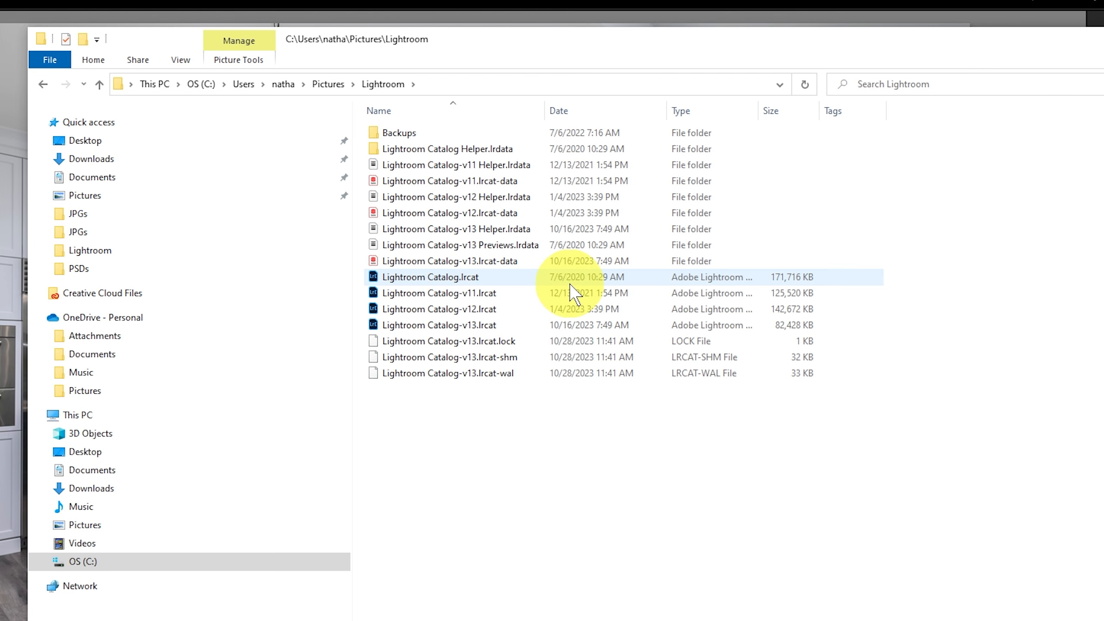
left_click(492, 337)
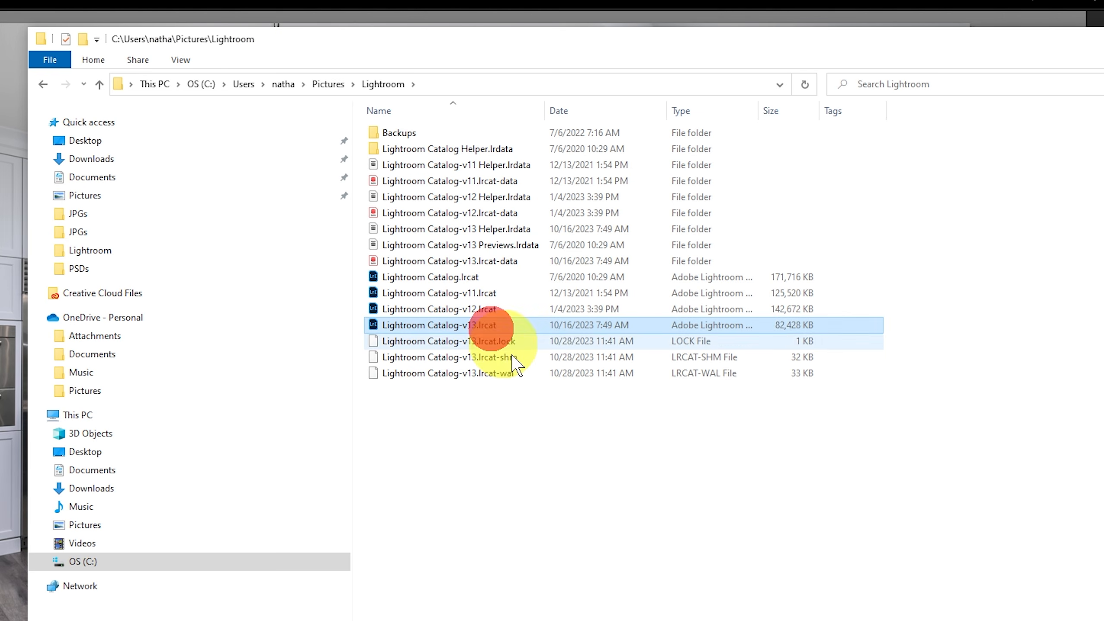